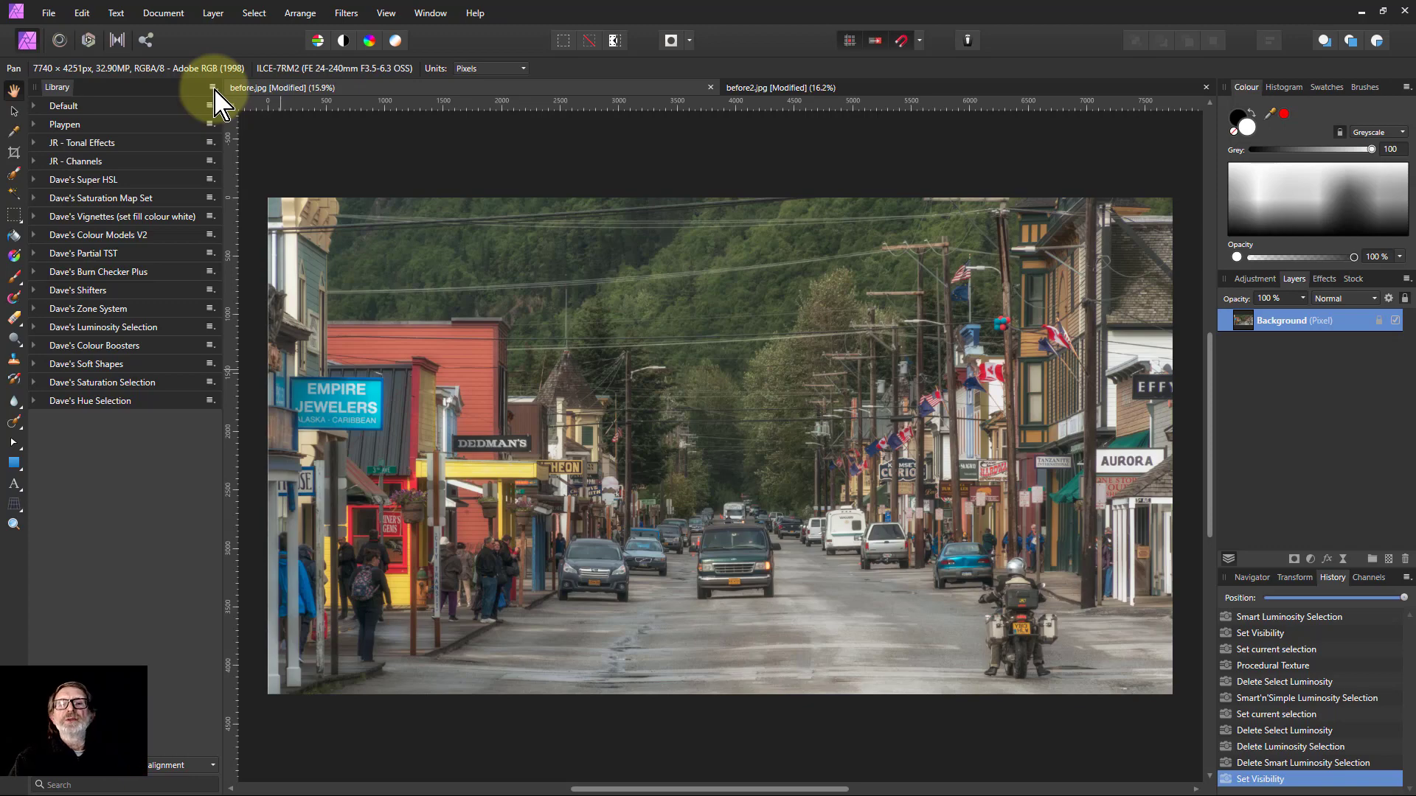
# Import Dave's Luminosity Selection V2.afmacros into the Library through Import Macros
pyautogui.click(213, 88)
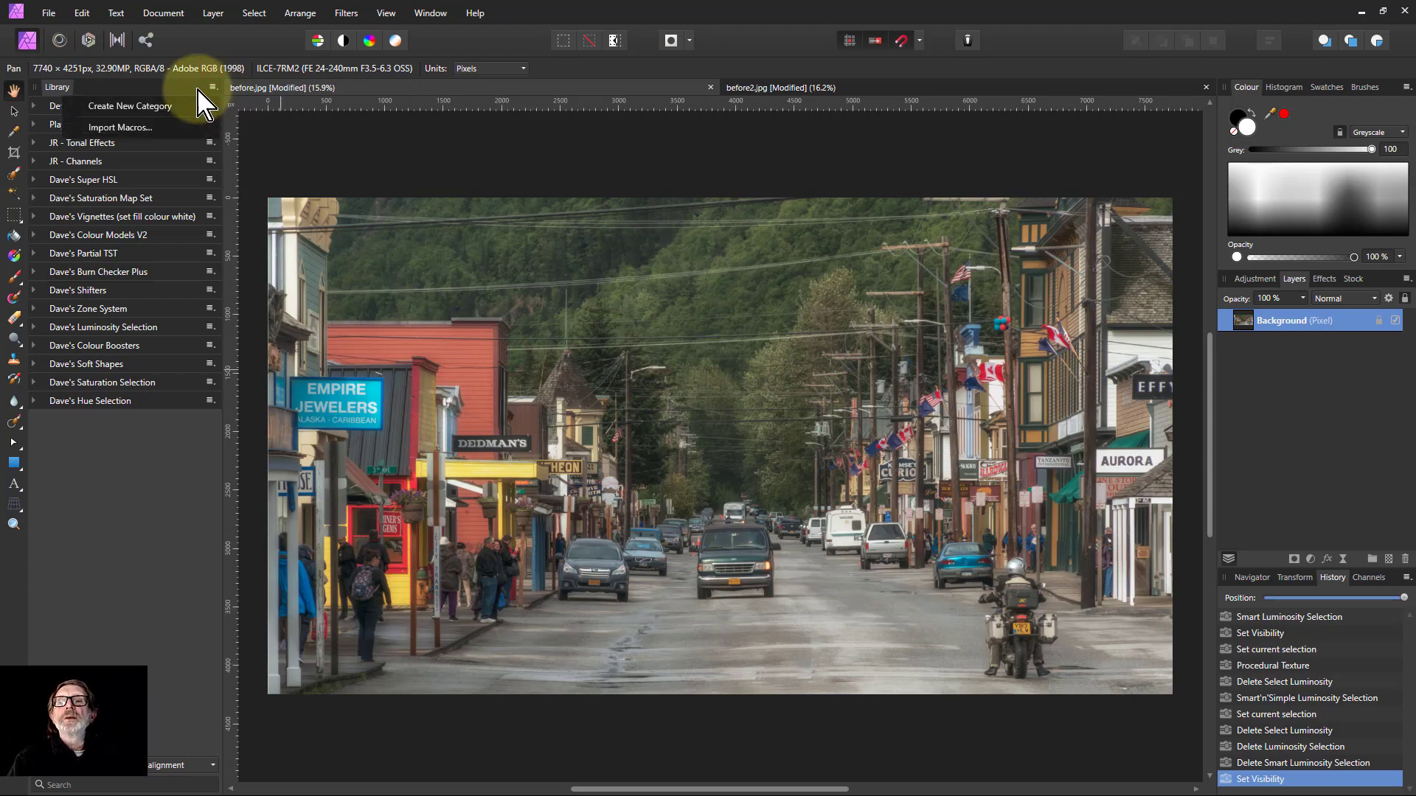
pyautogui.click(129, 130)
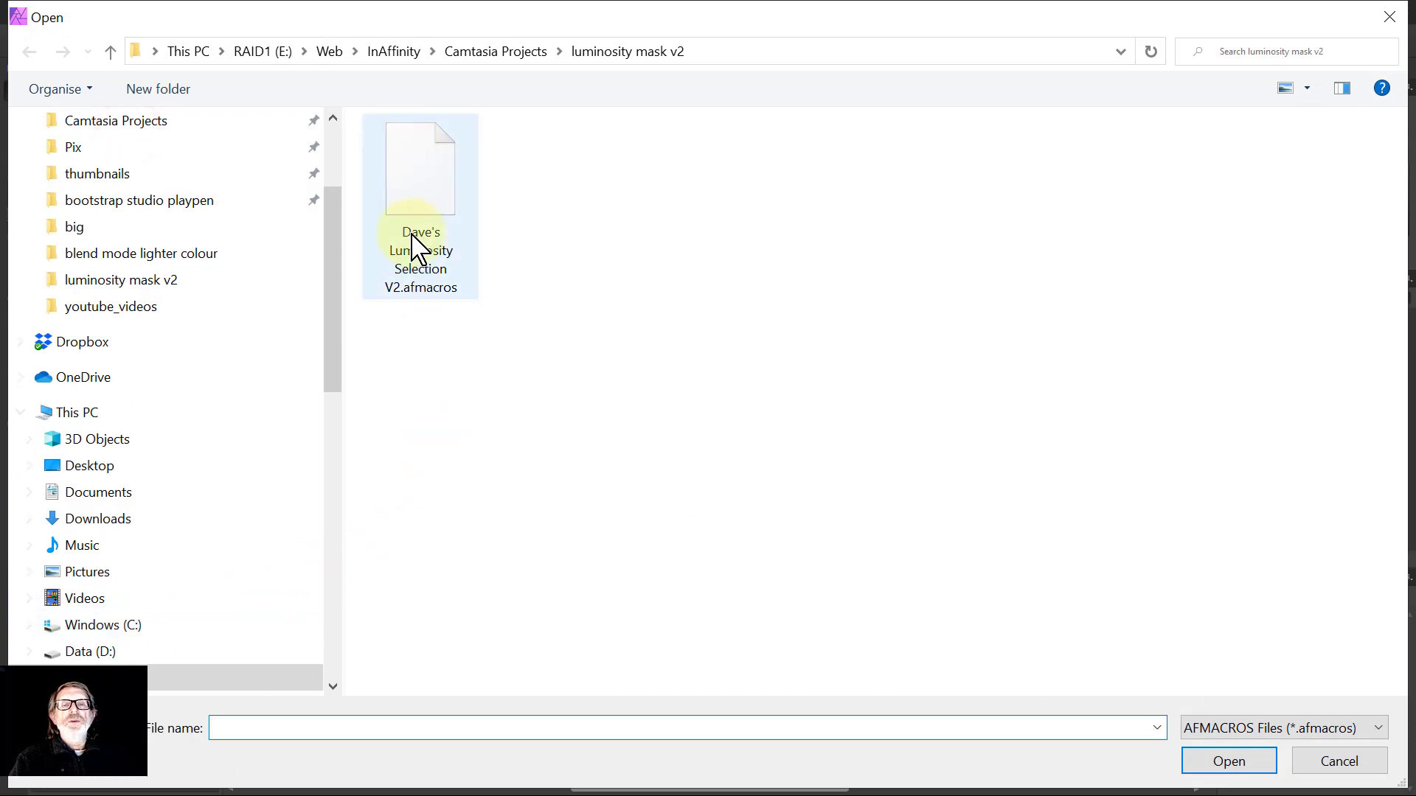
pyautogui.doubleClick(410, 181)
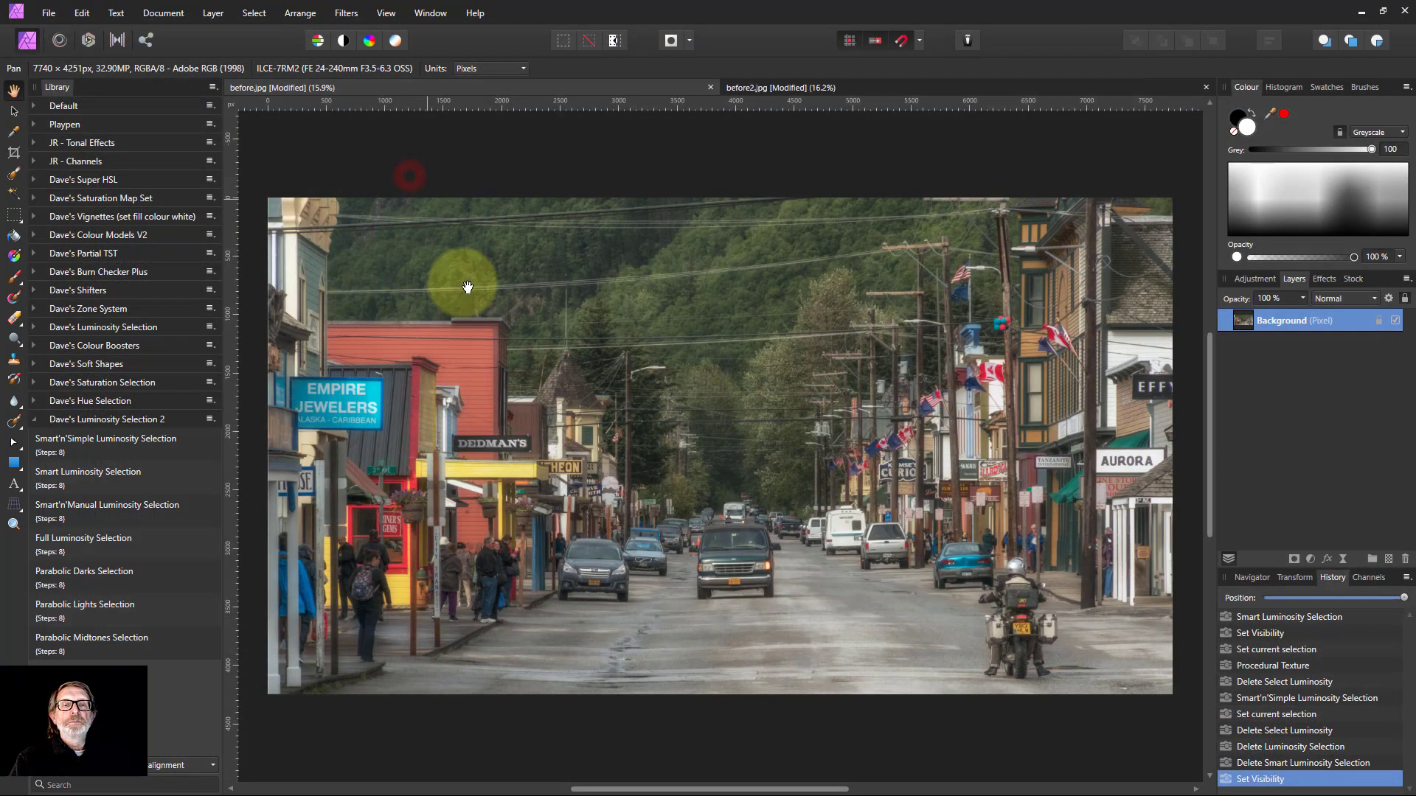
# Expand Dave's Luminosity Selection in the Library and scroll down to the V2 macros
pyautogui.click(33, 327)
pyautogui.scroll(-3, 184, 321)
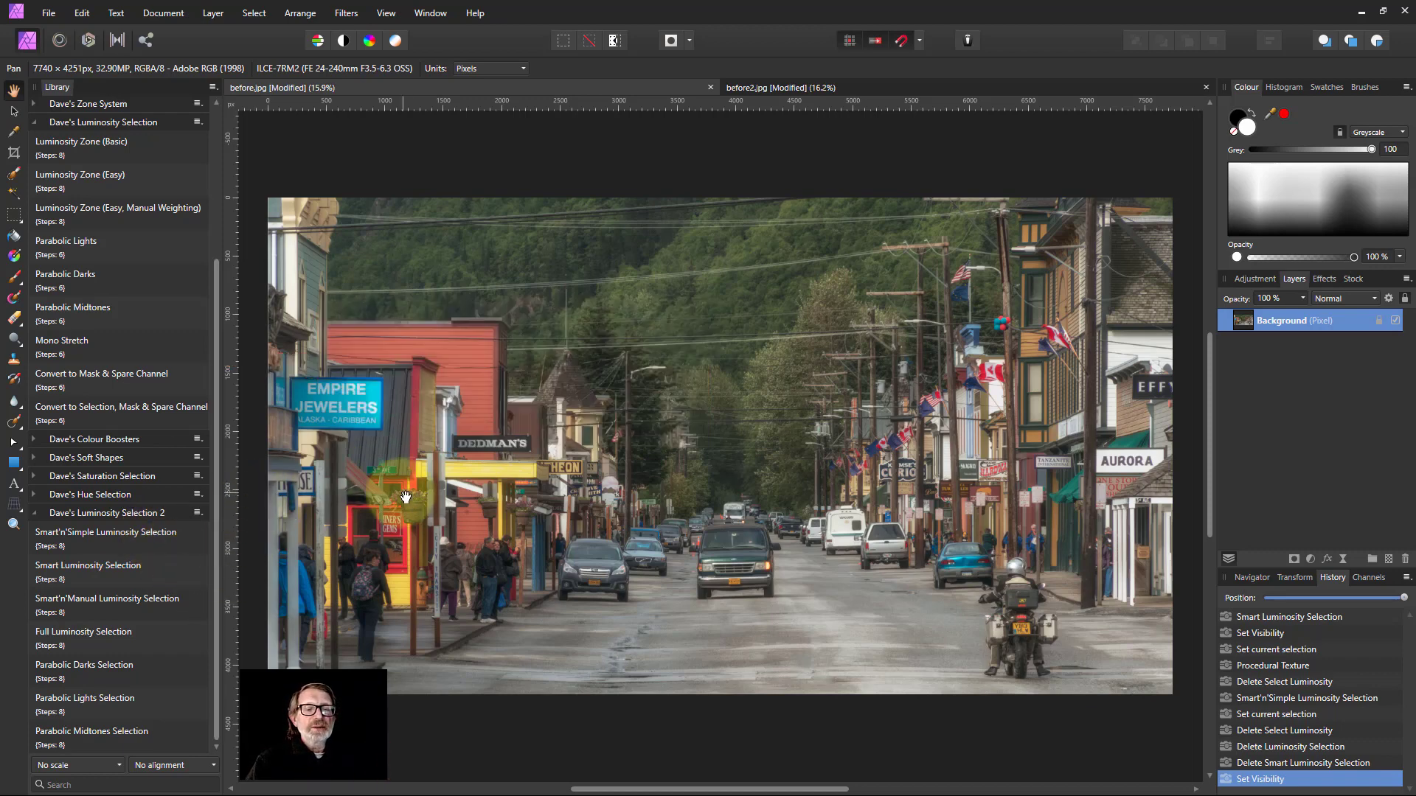
# Run Smart Luminosity Selection, hide the Background, and open the Select Luminosity texture settings
pyautogui.click(84, 578)
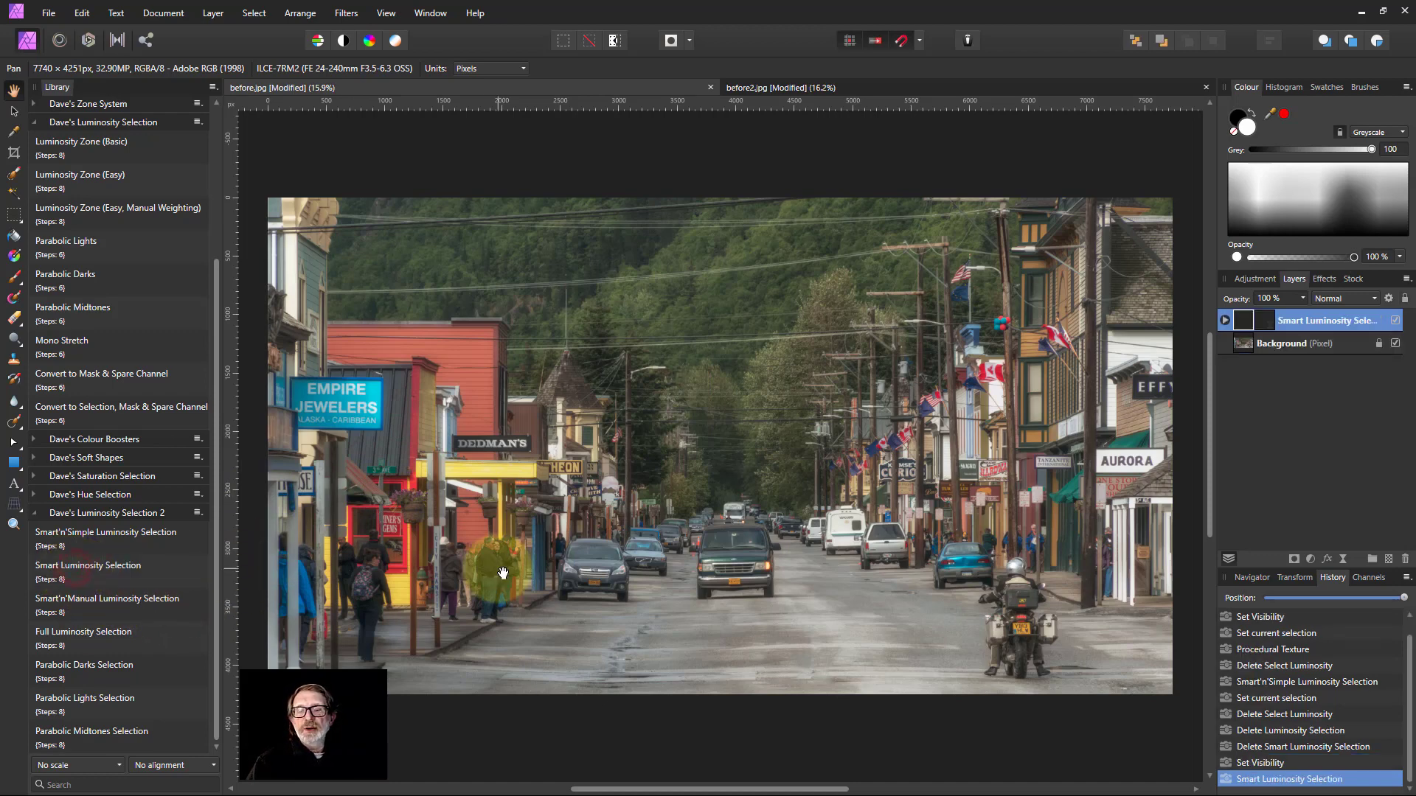
pyautogui.click(1225, 320)
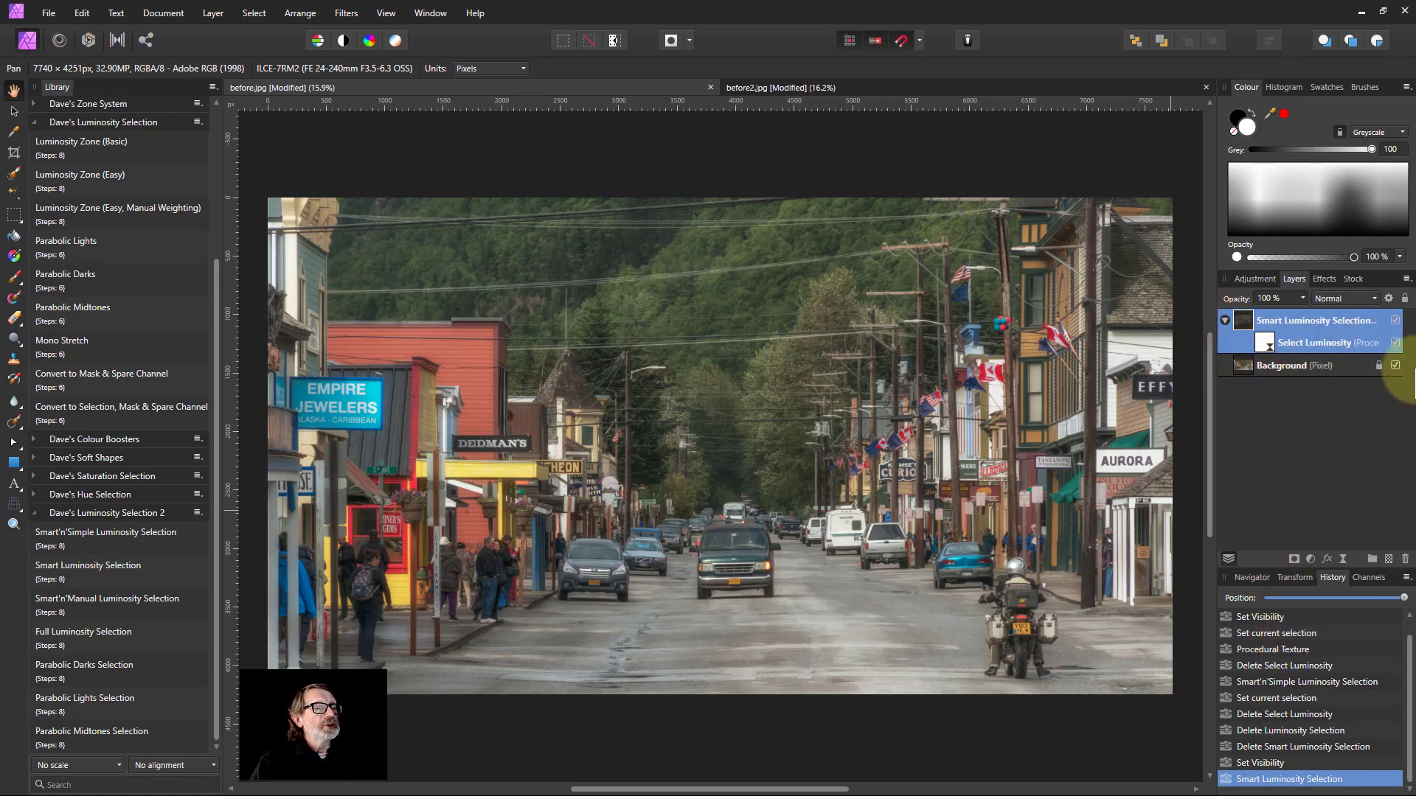
pyautogui.click(1395, 366)
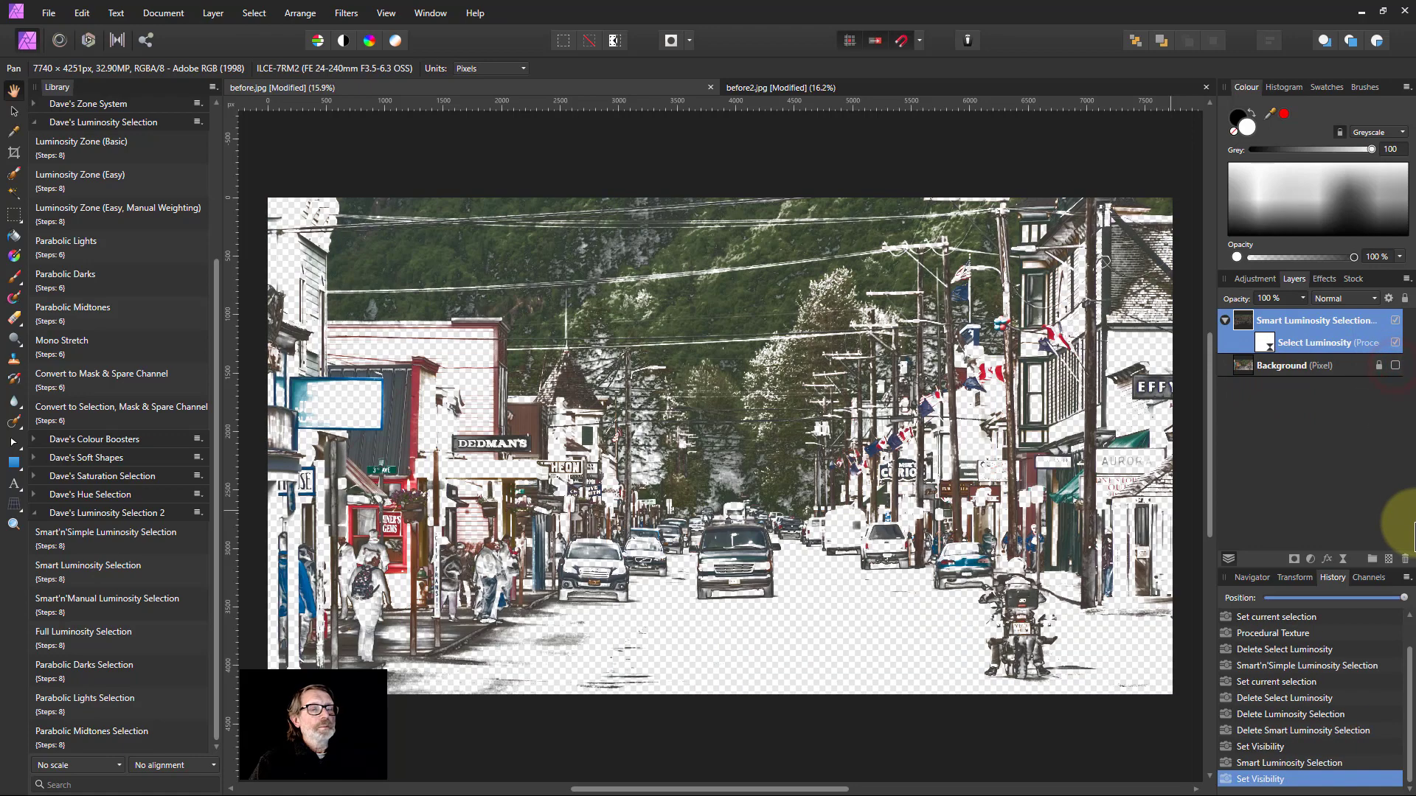
pyautogui.doubleClick(1265, 344)
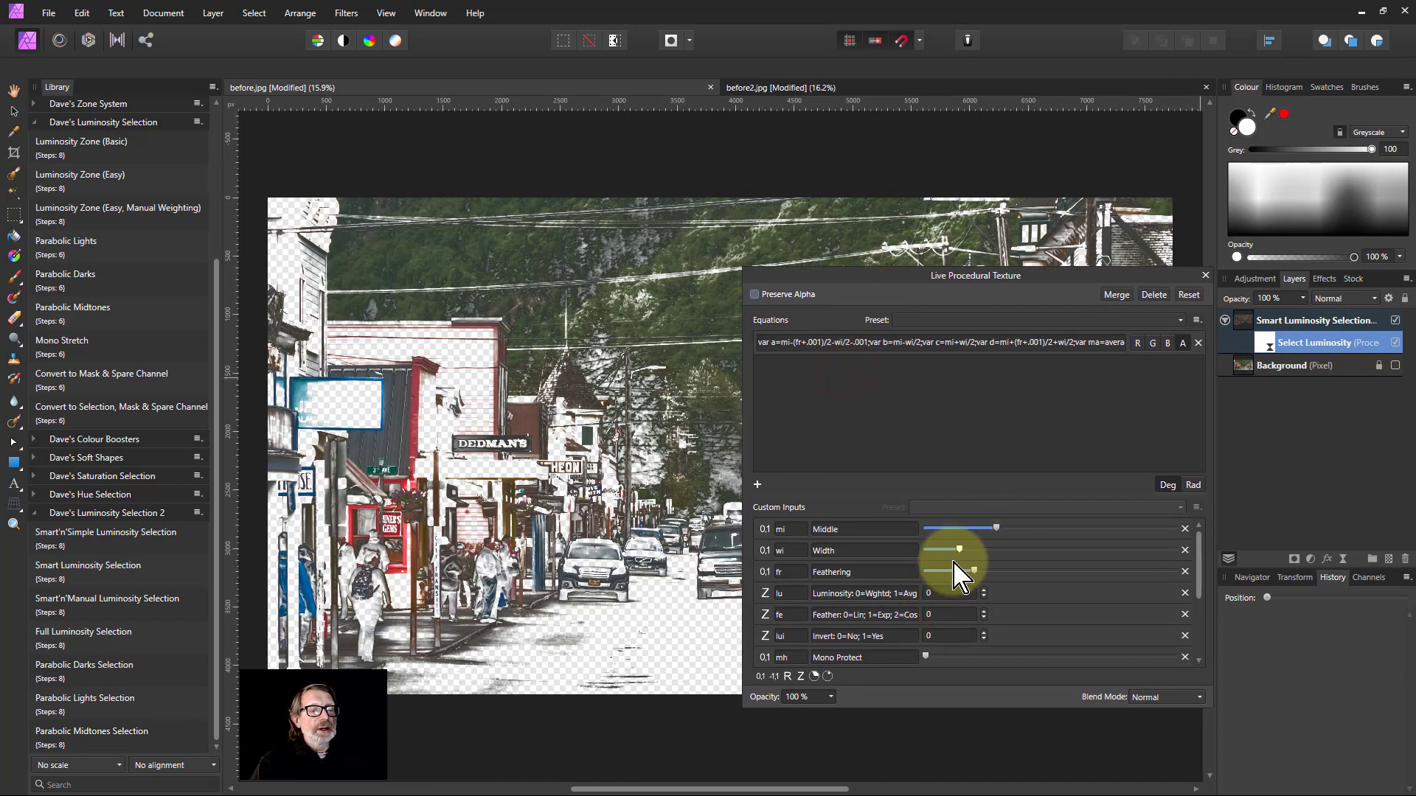
# Narrow the mask Width, raise Feathering, and leave the lu, fe and lui inputs at 0
pyautogui.moveTo(957, 549); pyautogui.dragTo(1000, 572)
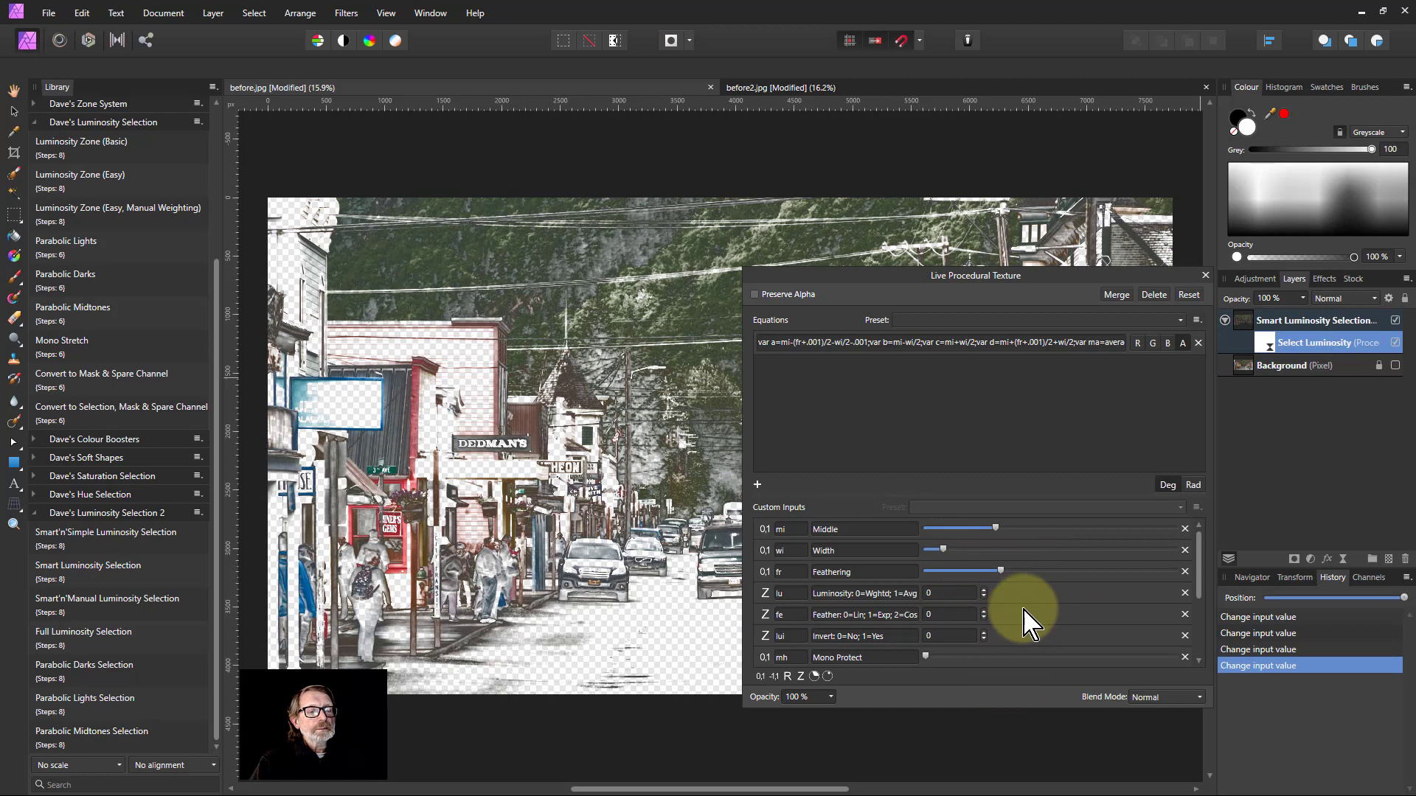
pyautogui.scroll(-3, 980, 590)
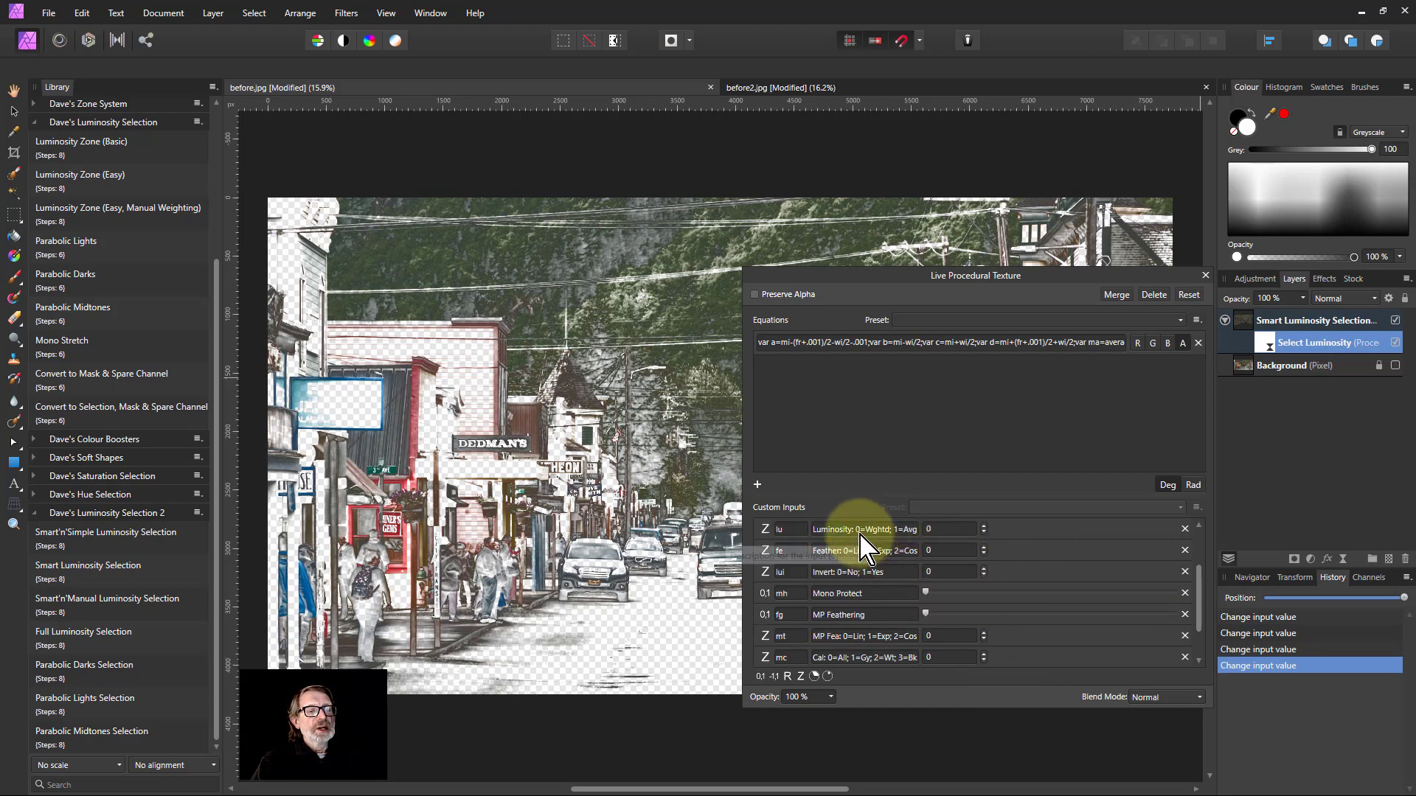
pyautogui.scroll(1, 956, 531)
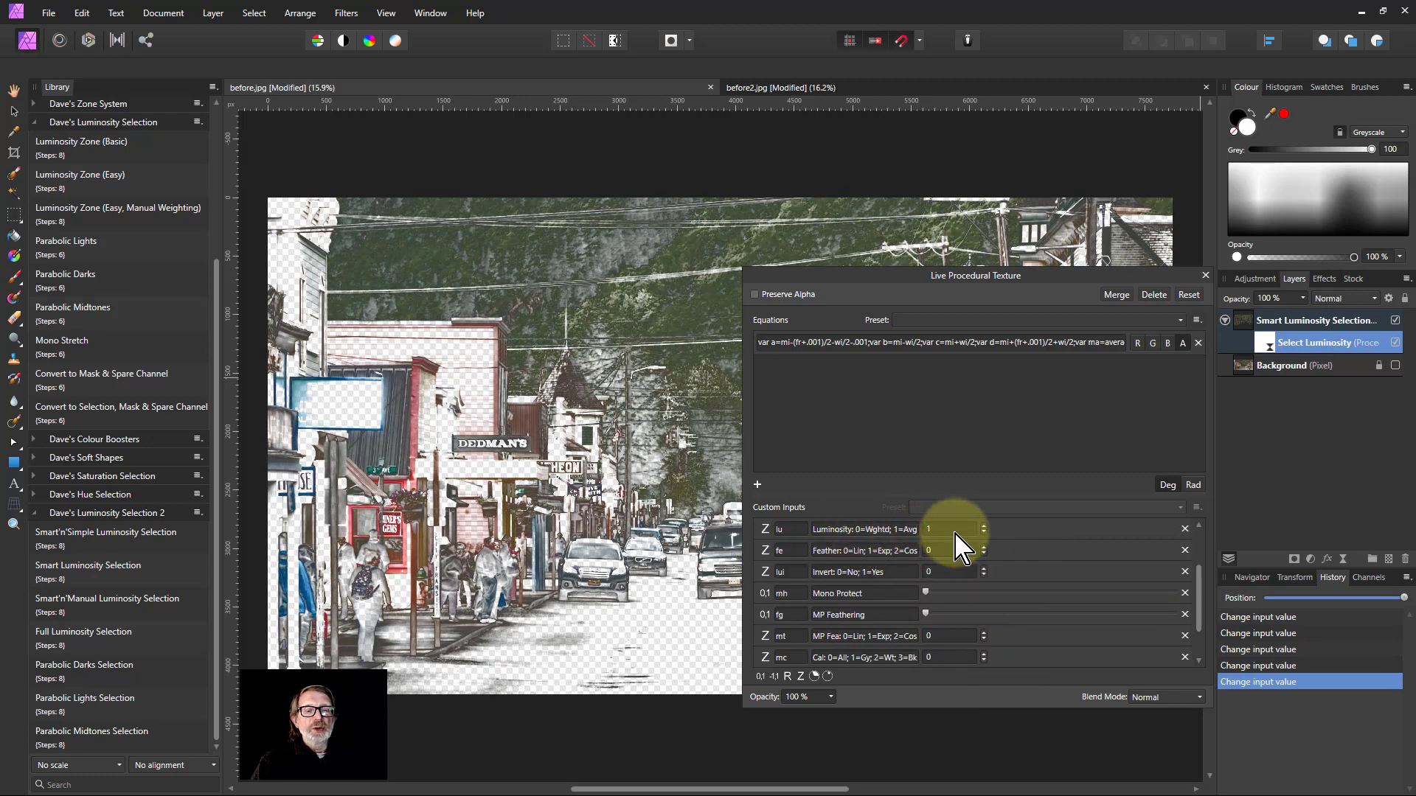
pyautogui.scroll(-1, 955, 532)
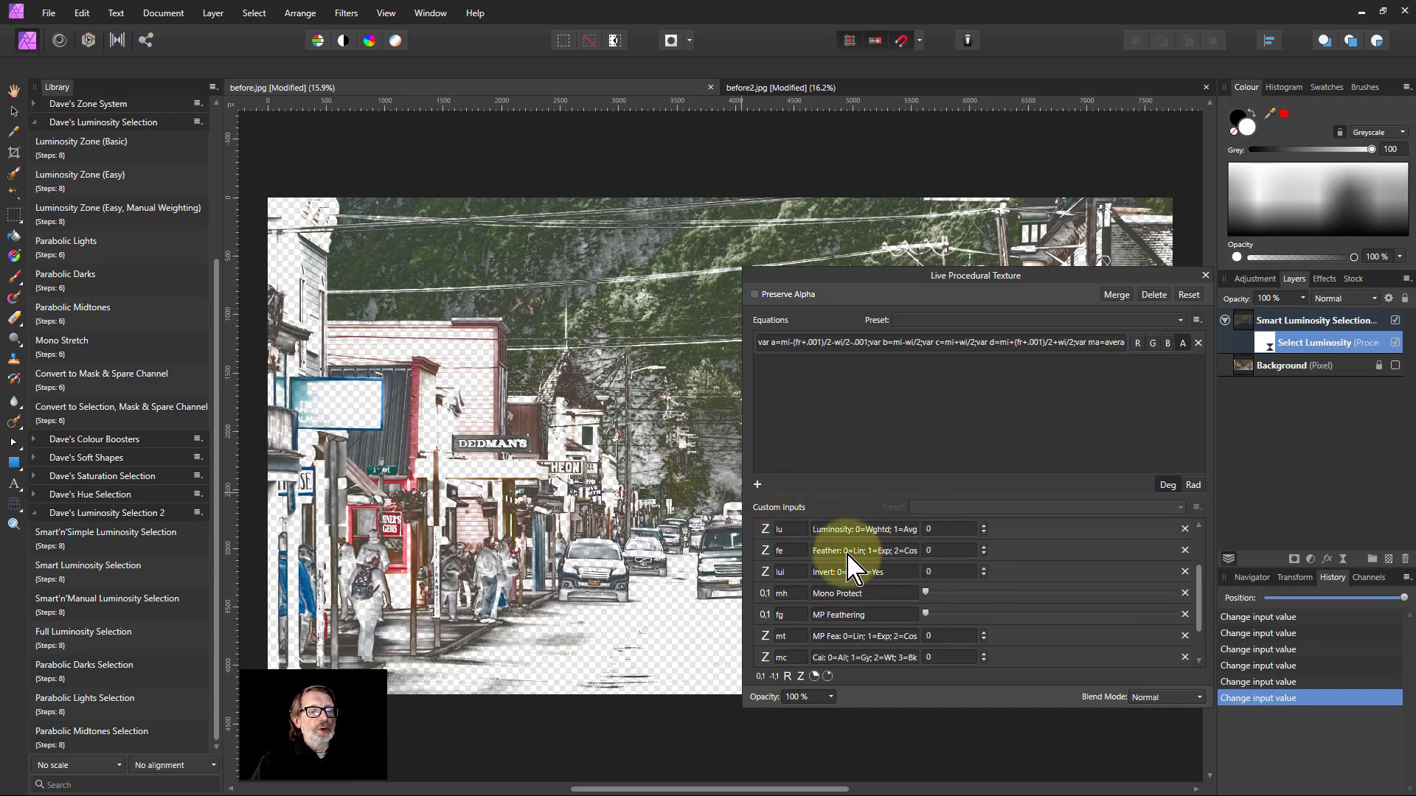
pyautogui.scroll(1, 955, 555)
pyautogui.scroll(-3, 954, 555)
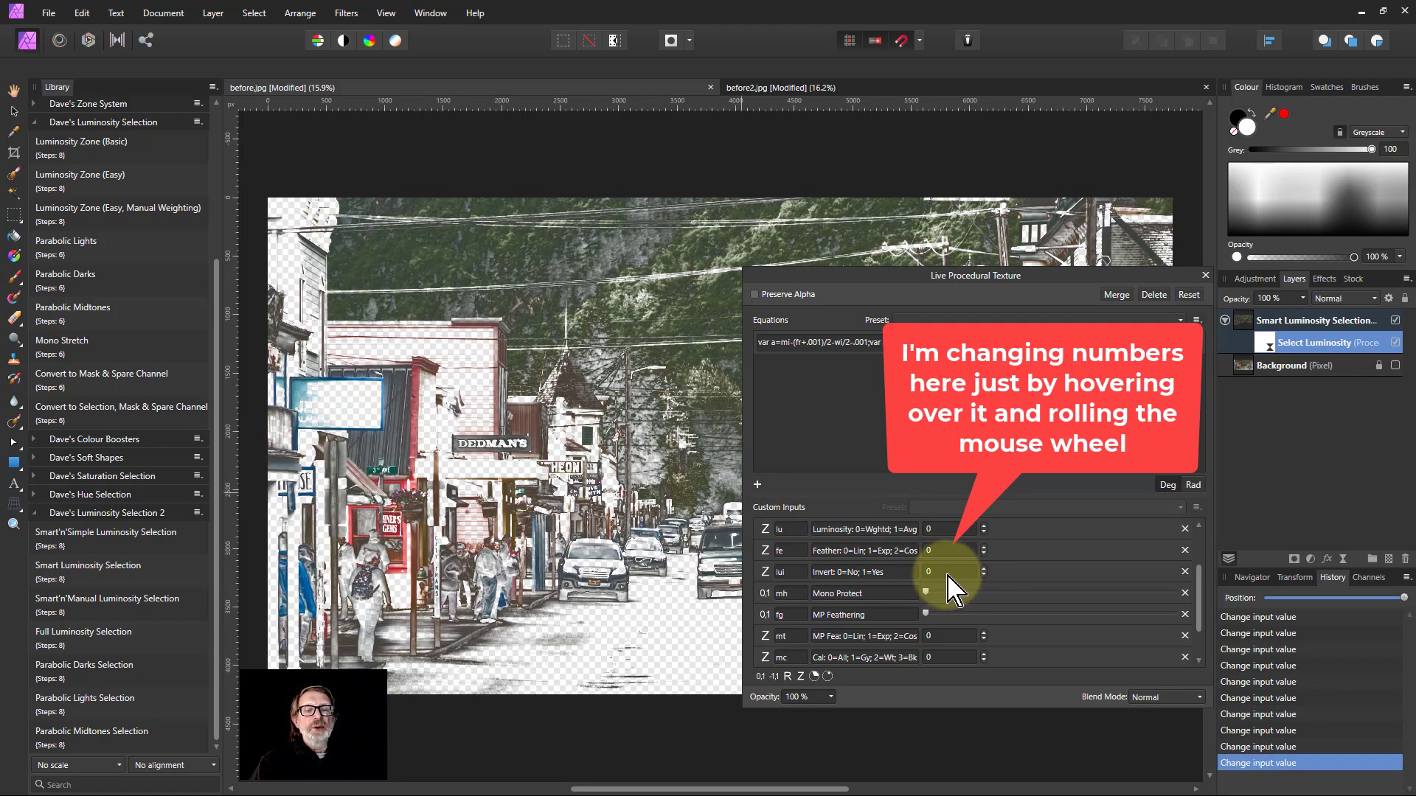
pyautogui.scroll(1, 948, 575)
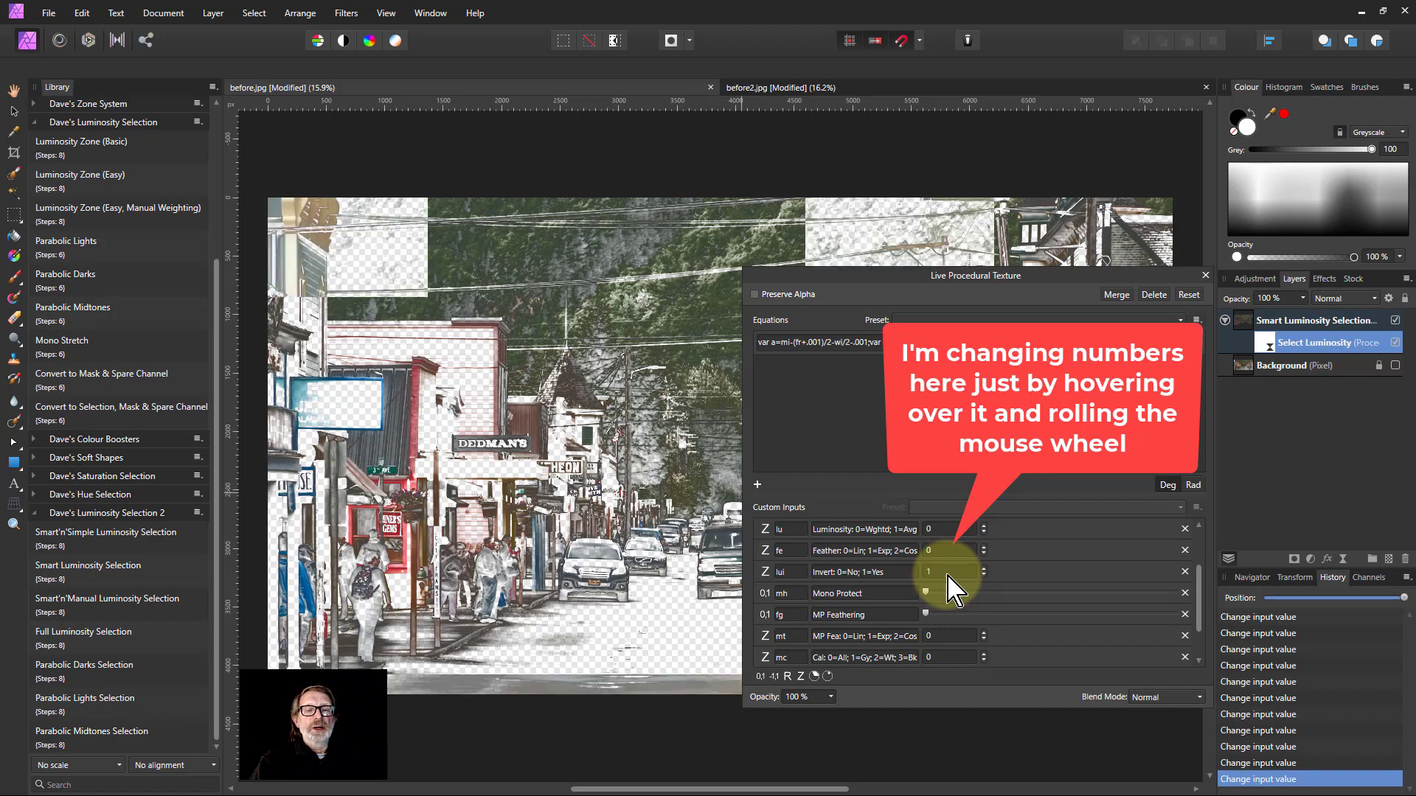
pyautogui.scroll(-1, 952, 587)
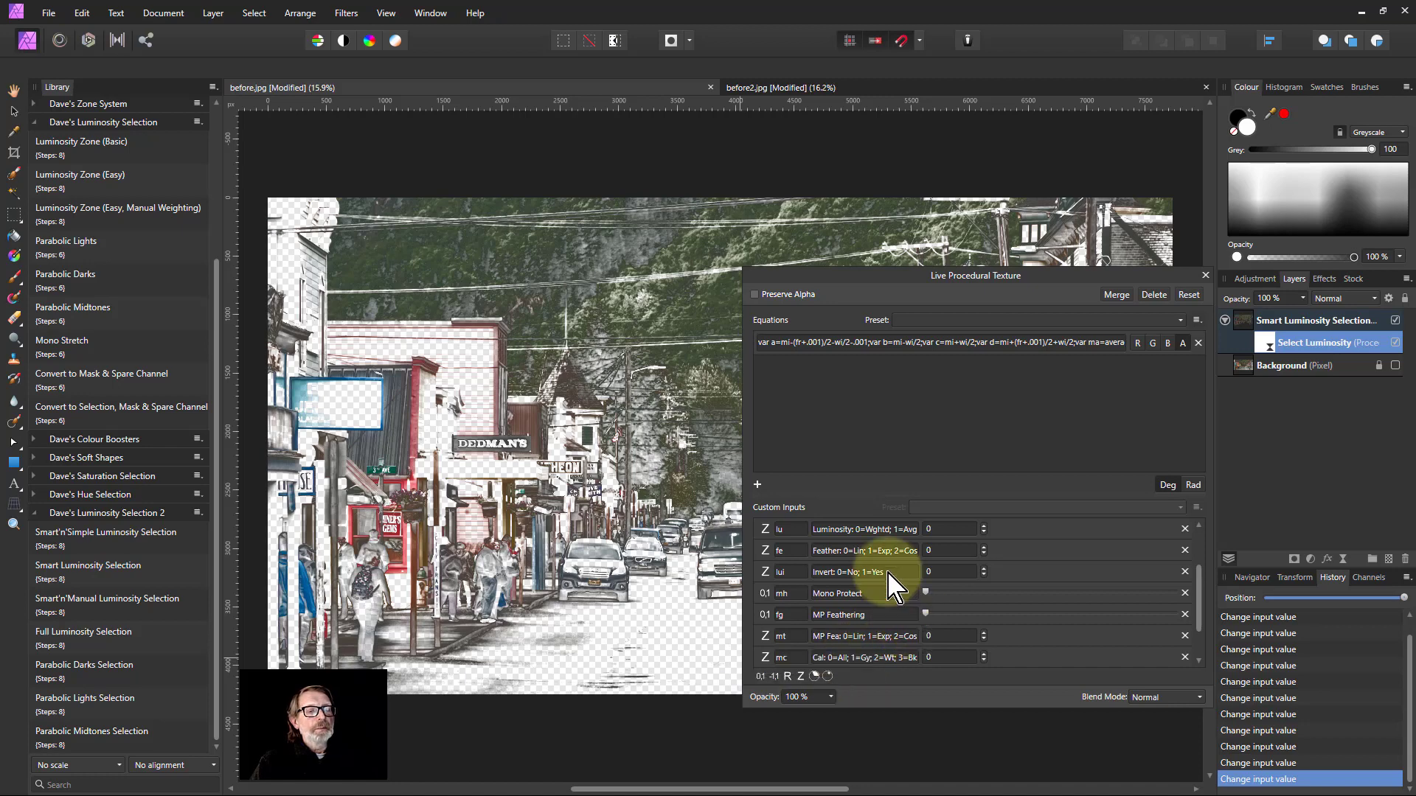
pyautogui.scroll(-2, 952, 630)
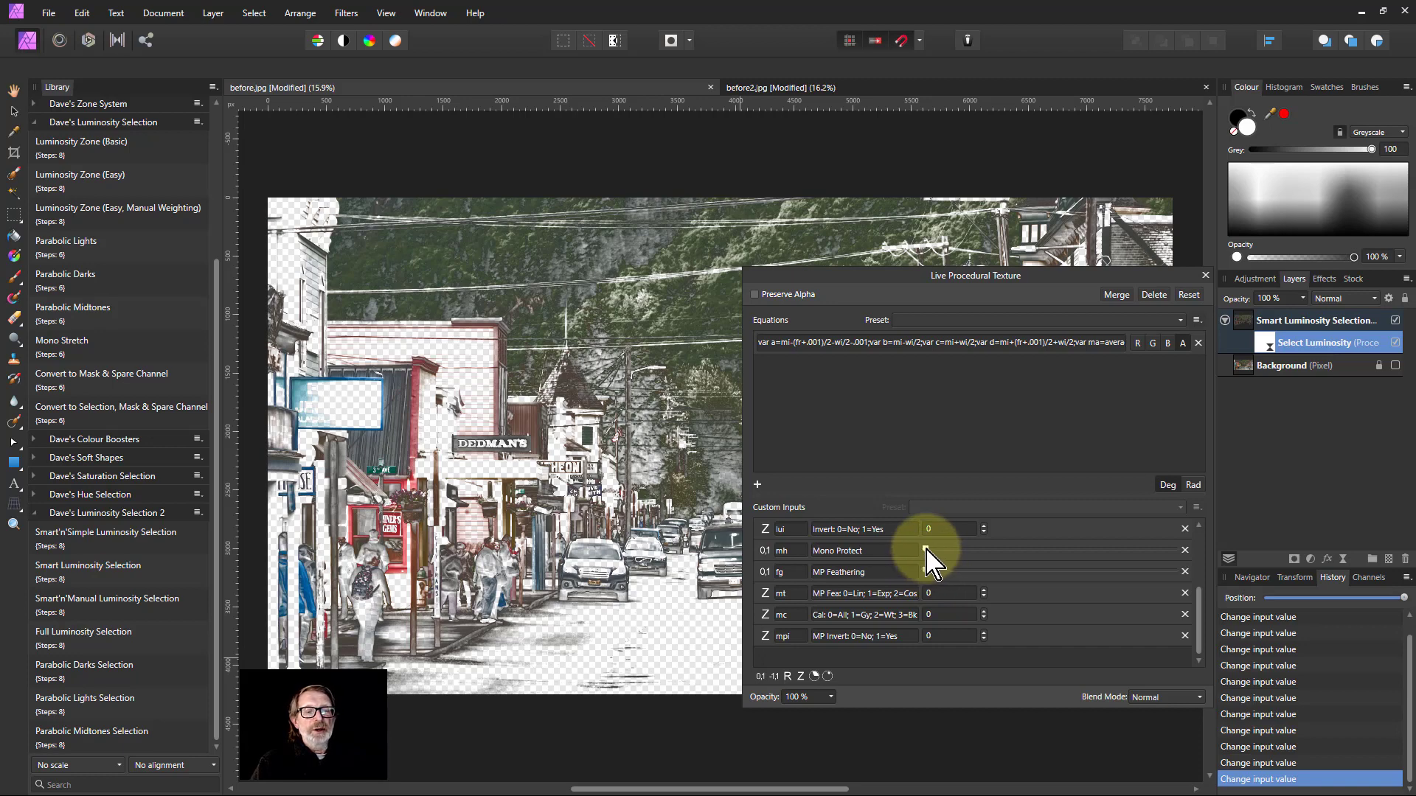
# Shift the mask's Middle brighter and raise Mono Protect and MP Feathering
pyautogui.scroll(5, 940, 561)
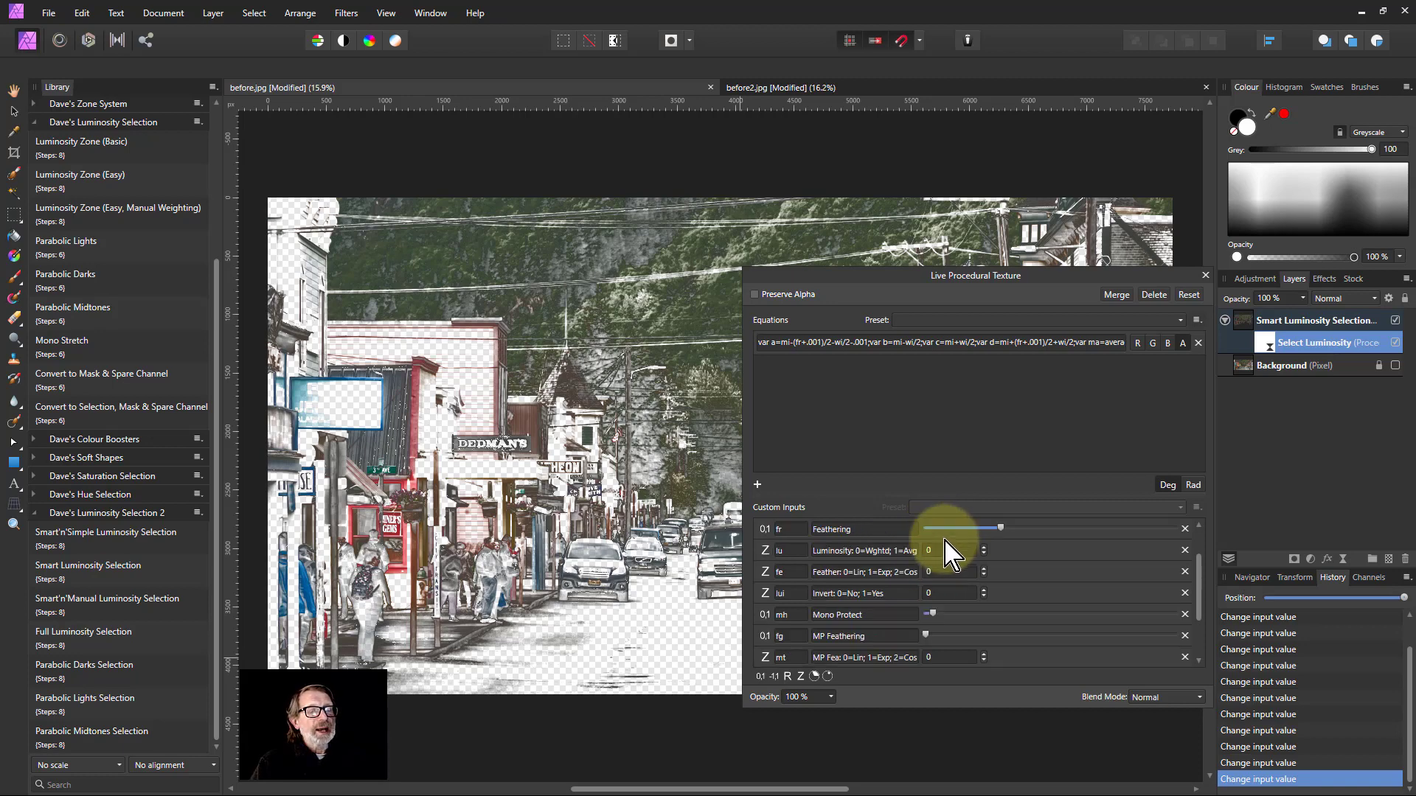
pyautogui.moveTo(1005, 528); pyautogui.dragTo(1028, 530)
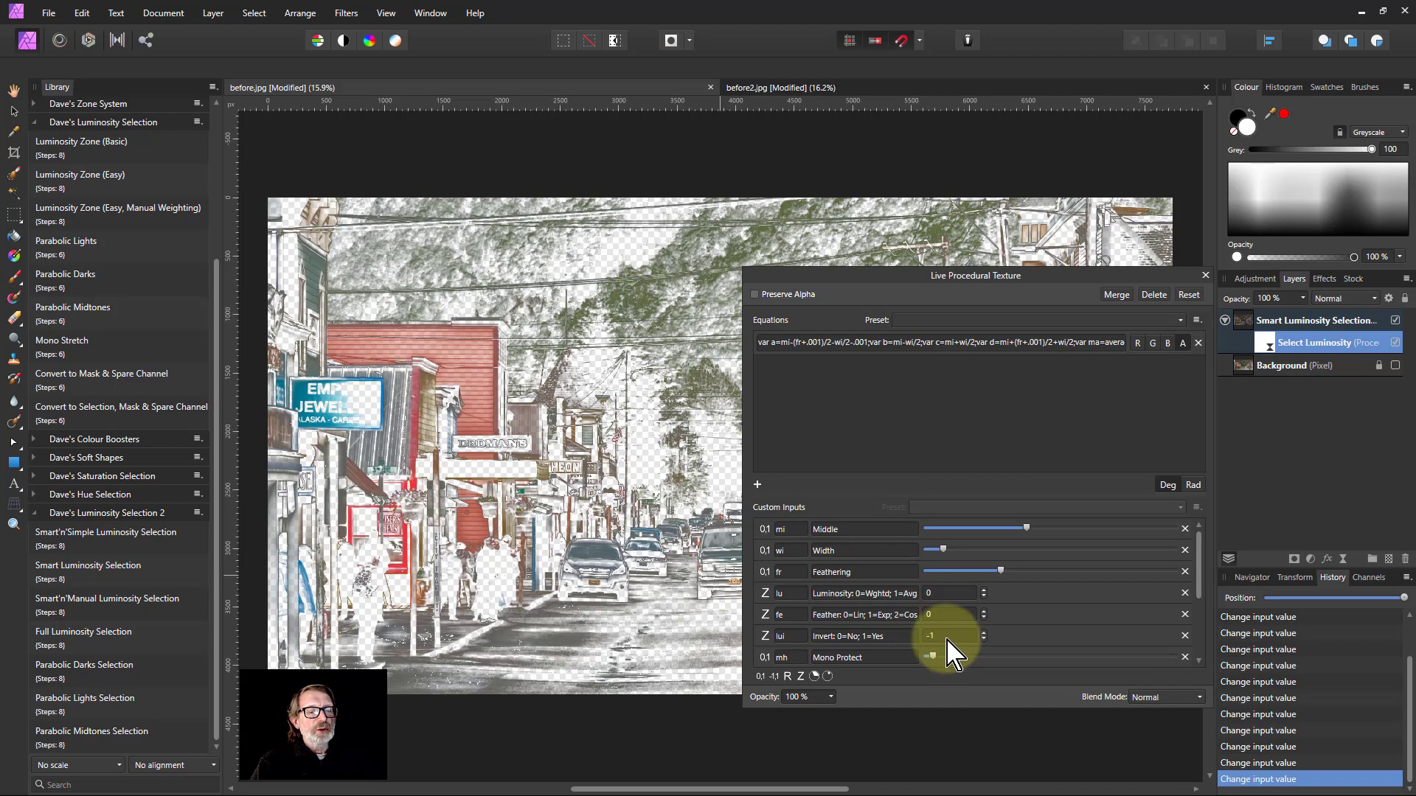
pyautogui.scroll(-3, 991, 603)
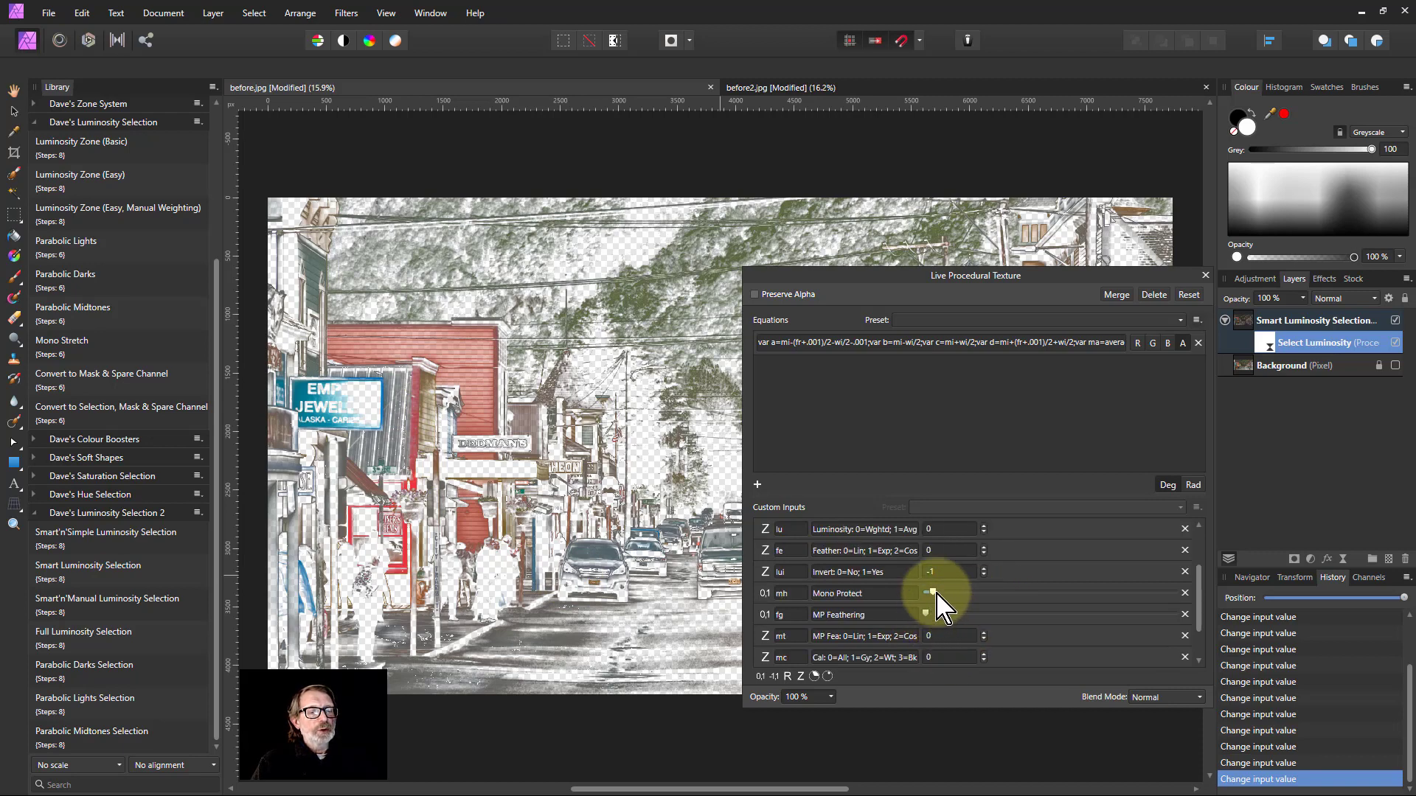
pyautogui.moveTo(942, 594); pyautogui.dragTo(992, 597)
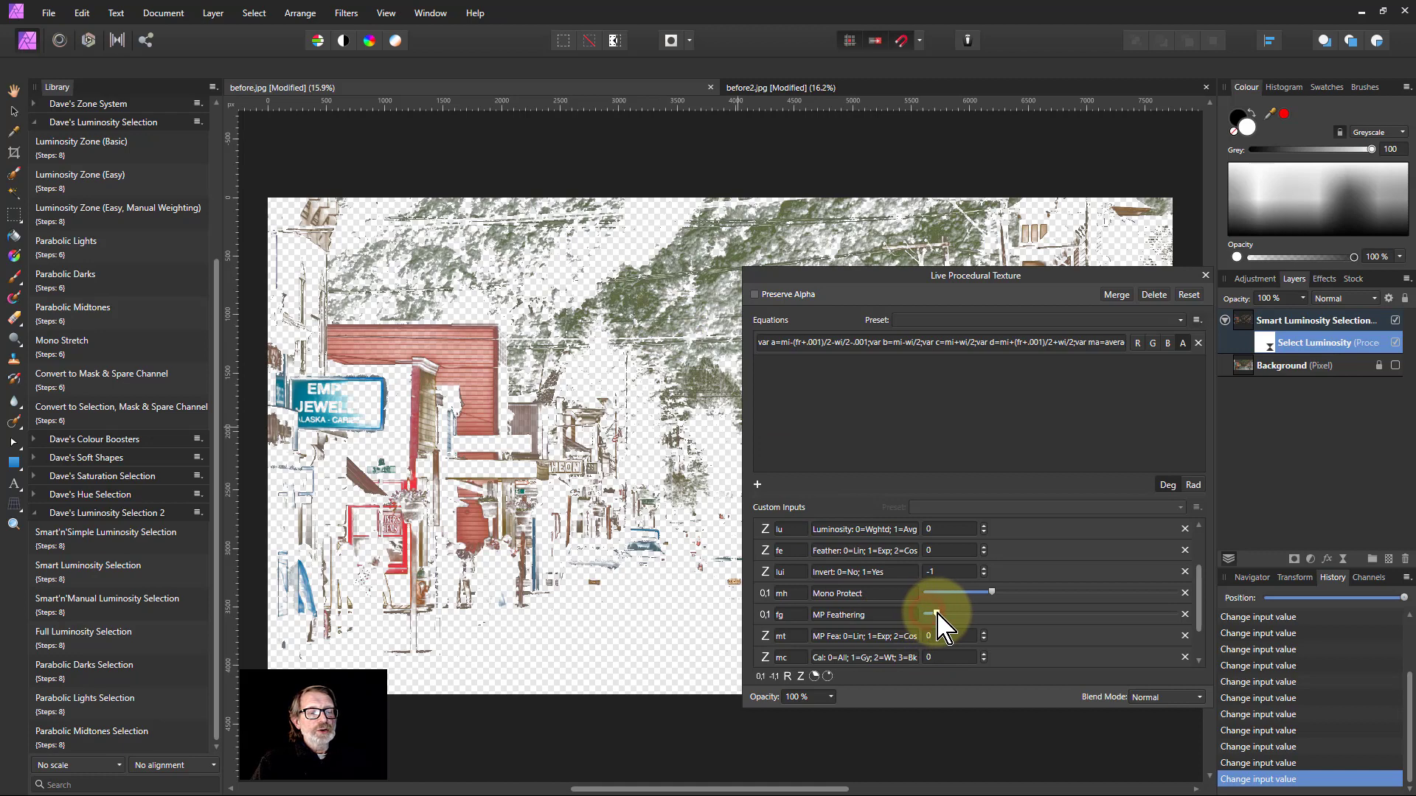
pyautogui.moveTo(946, 615); pyautogui.dragTo(1018, 612)
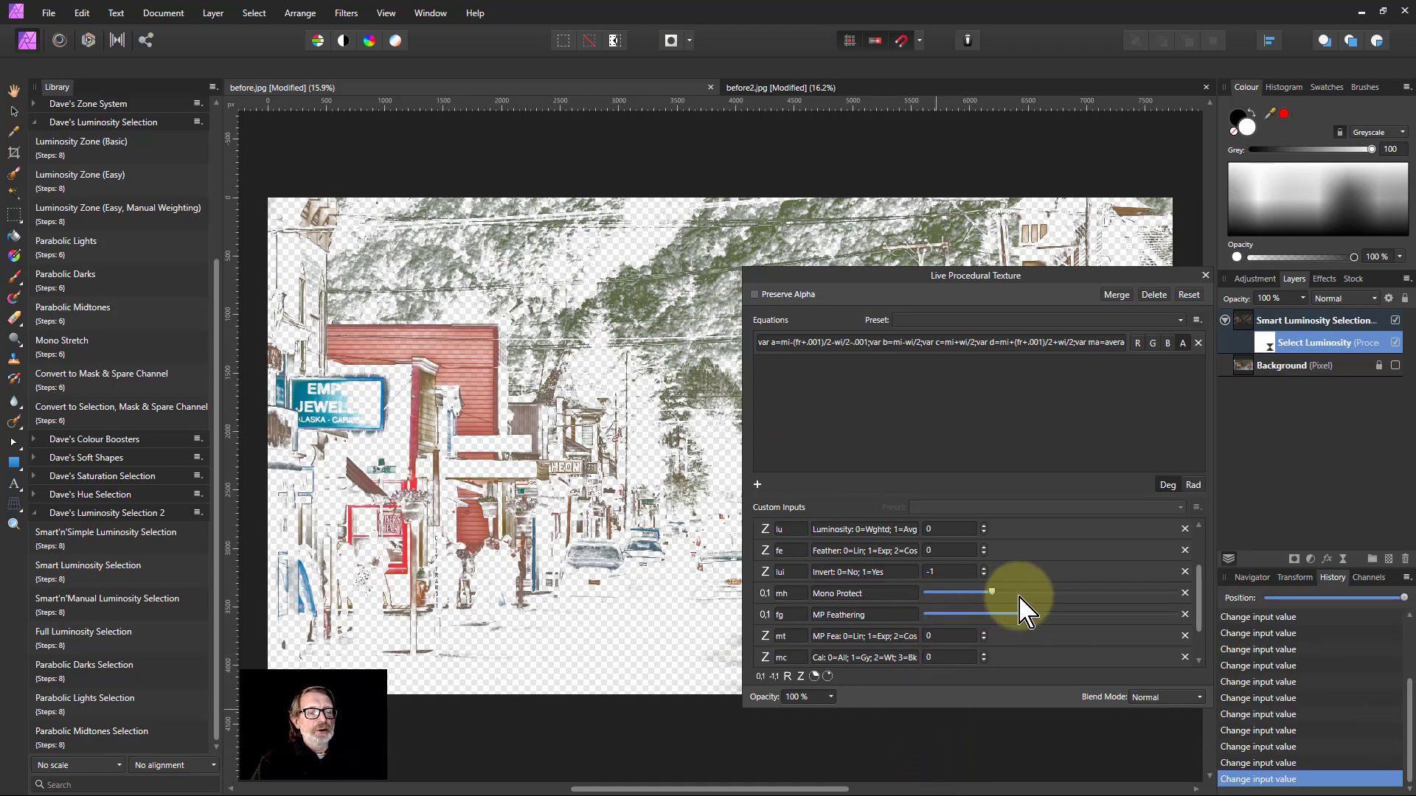
pyautogui.scroll(-2, 1053, 612)
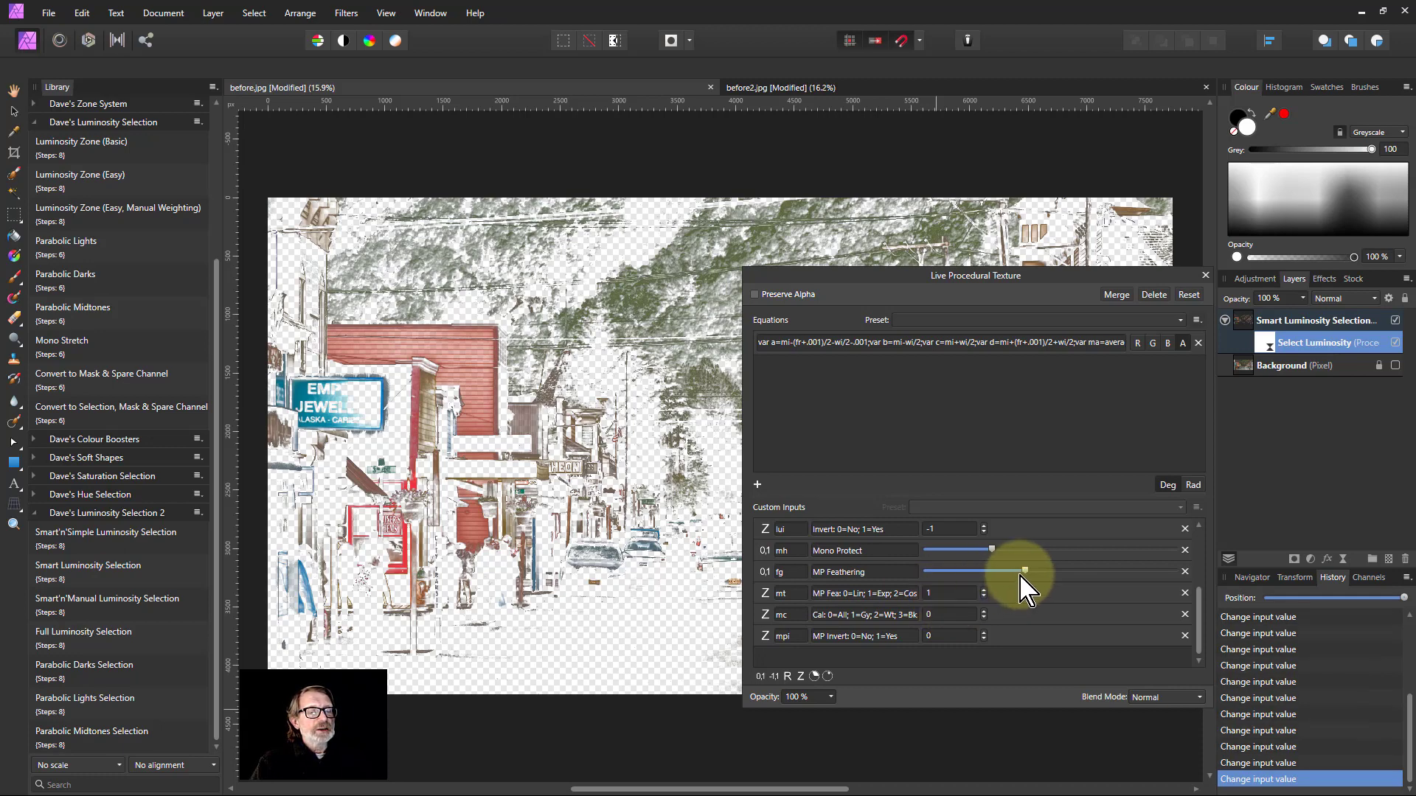
pyautogui.moveTo(1026, 571); pyautogui.dragTo(1129, 572)
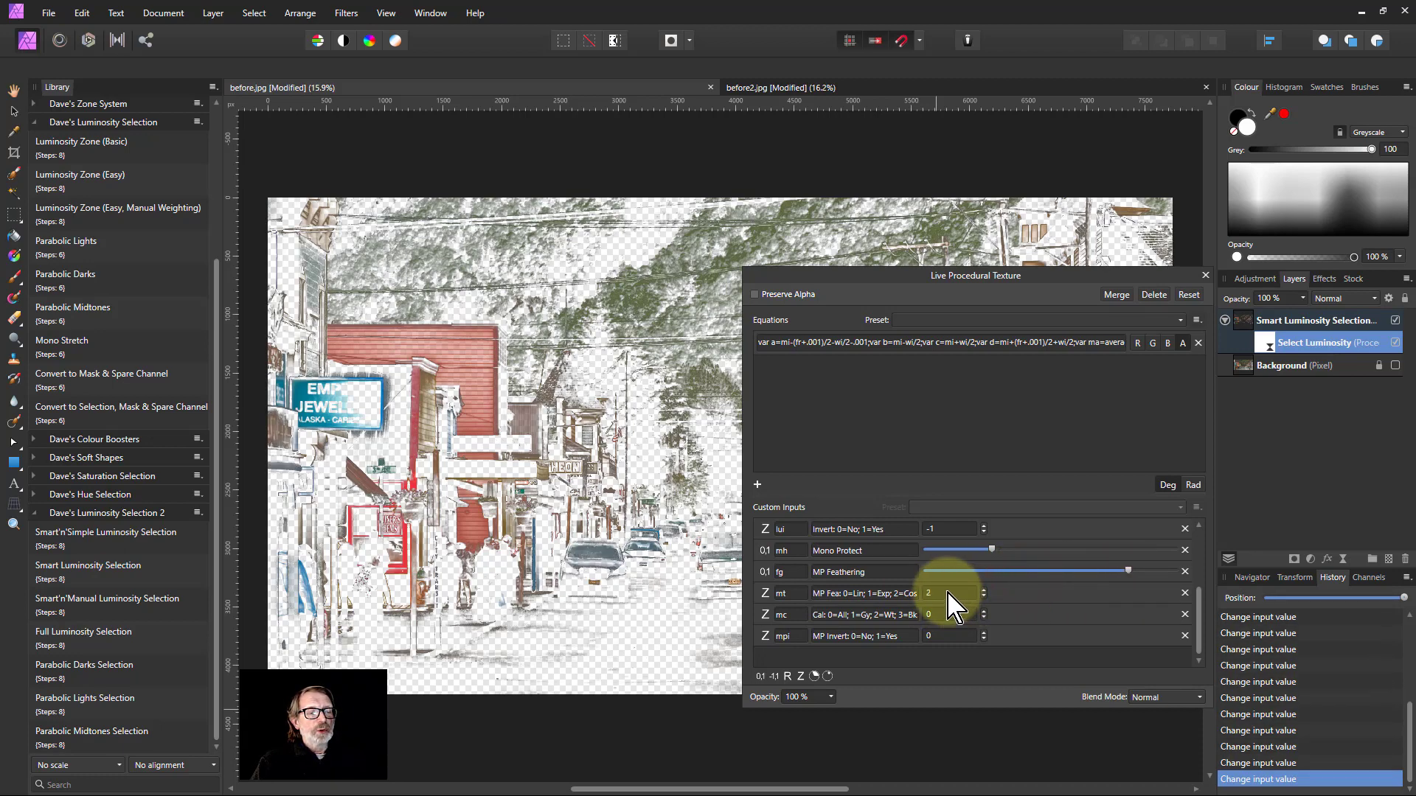
# Set the mt feathering mode to 1, mc calibration to 0, and MP Invert to 1
pyautogui.write('1')
pyautogui.click(948, 640)
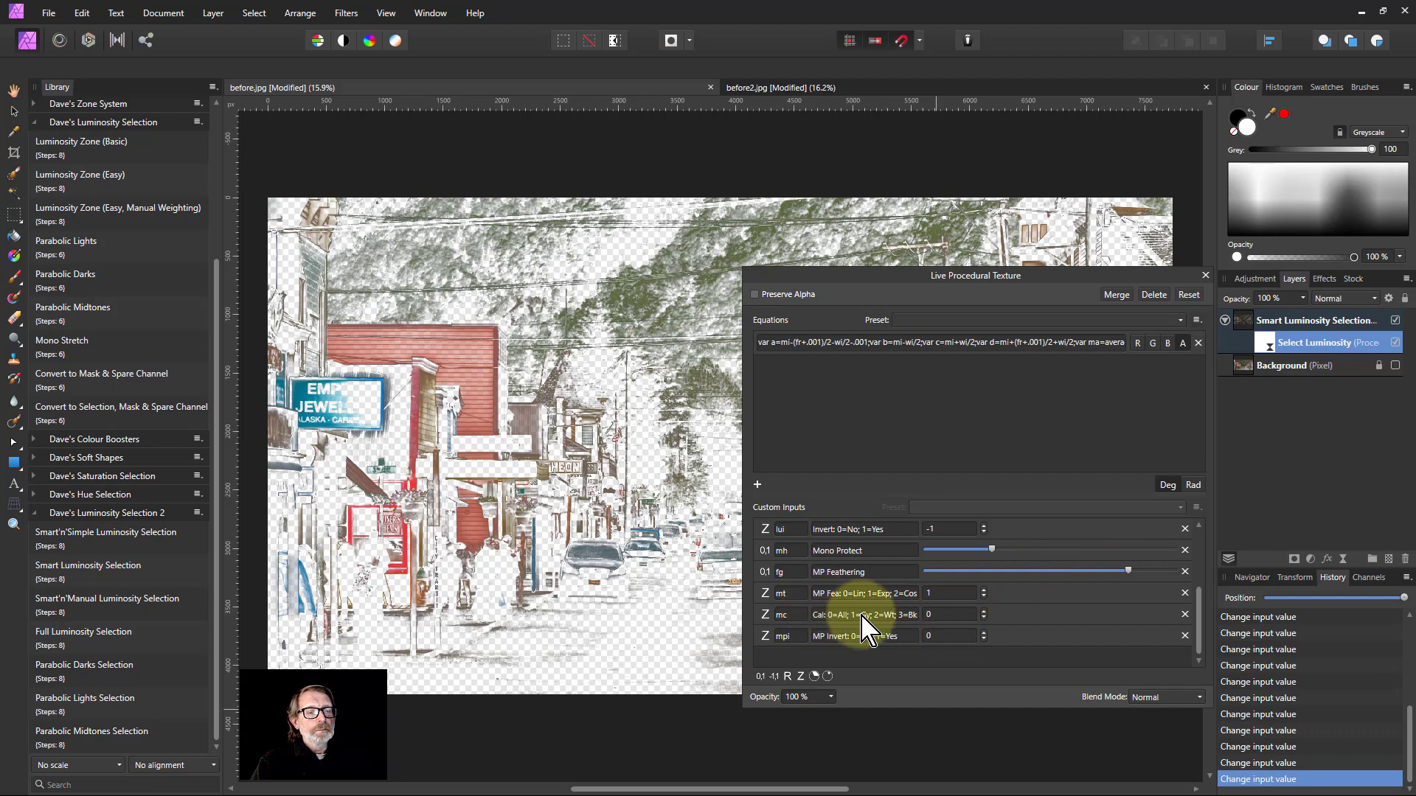
pyautogui.click(956, 616)
pyautogui.write('0')
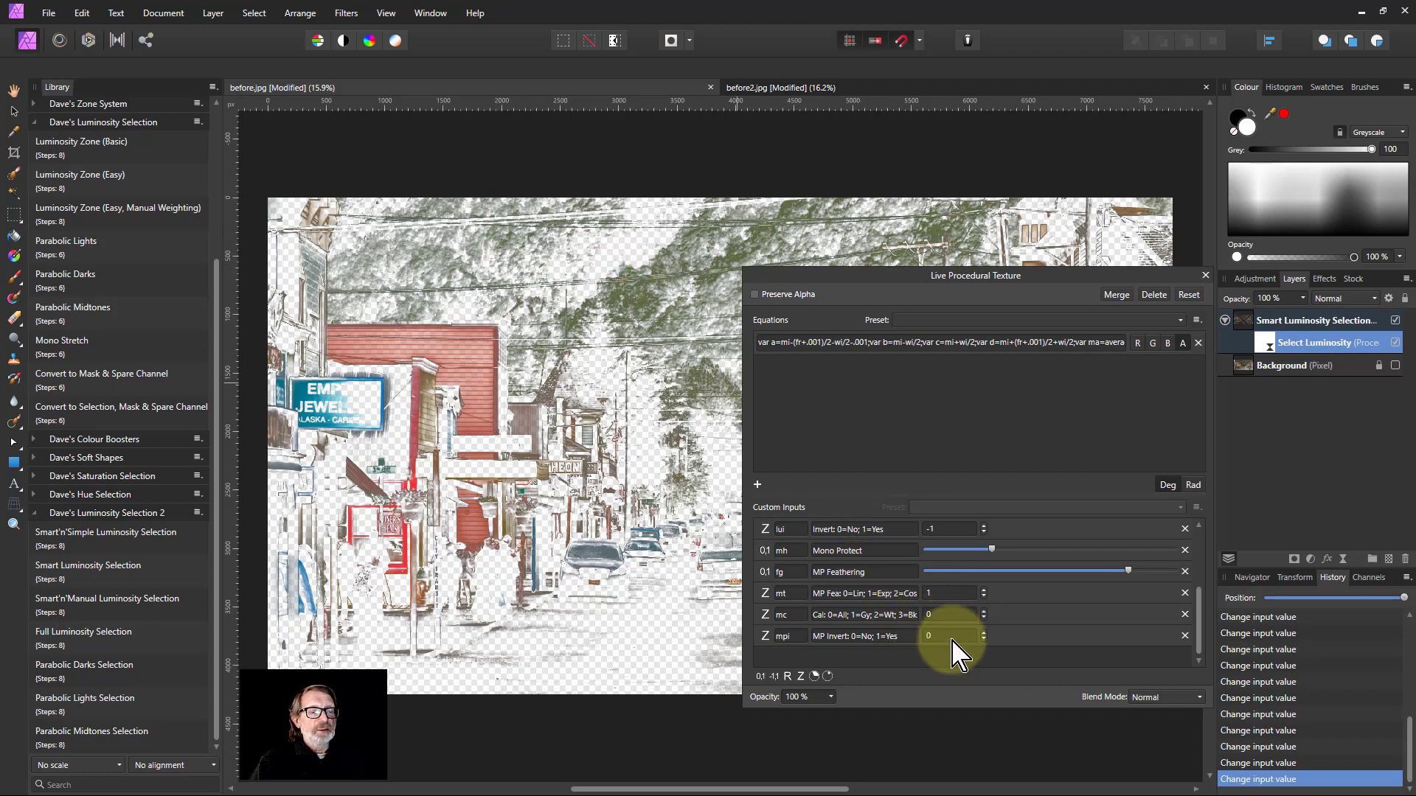
pyautogui.scroll(1, 955, 650)
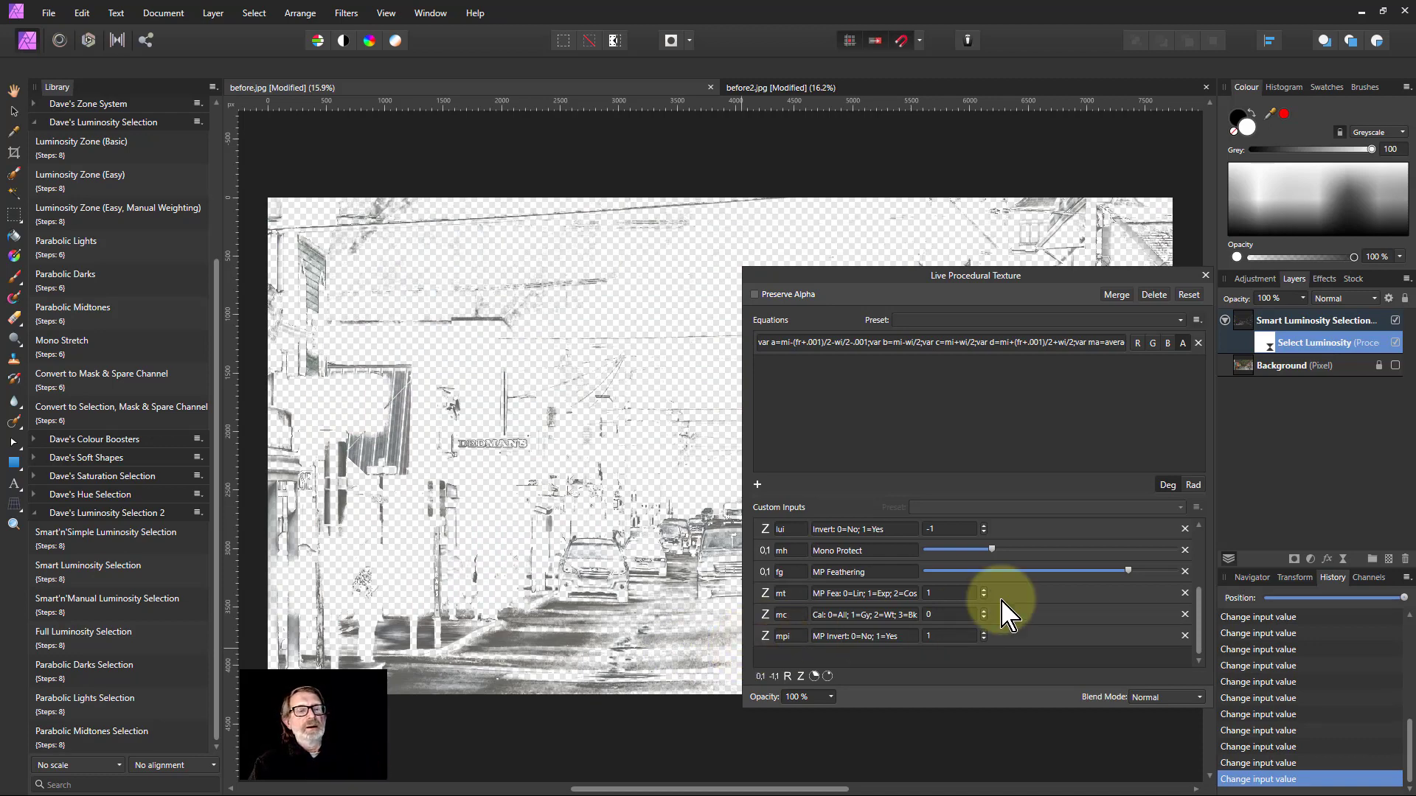
# On before2.jpg, run Smart'n'Simple Luminosity Selection, hide the Background, and open Select Luminosity settings
pyautogui.click(1205, 275)
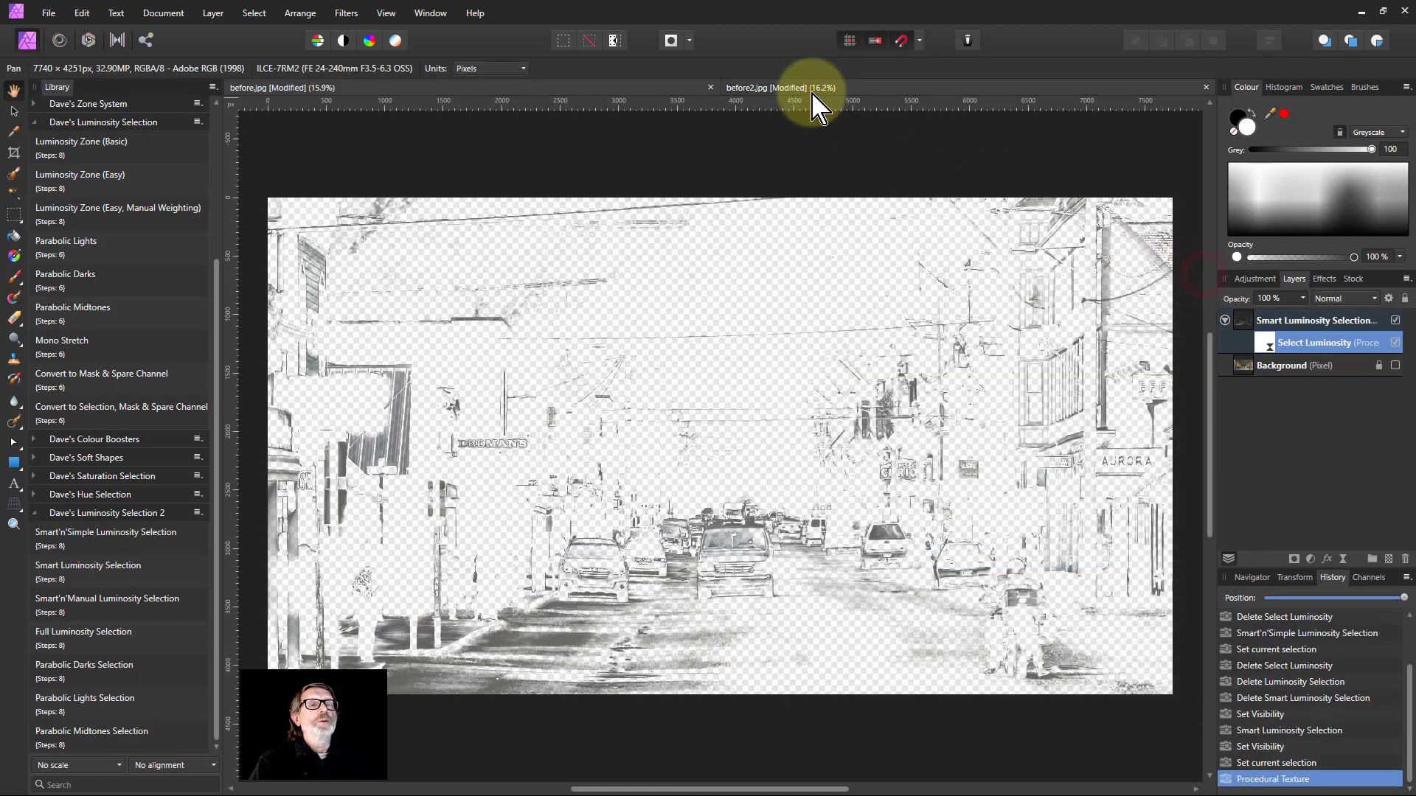
pyautogui.click(811, 88)
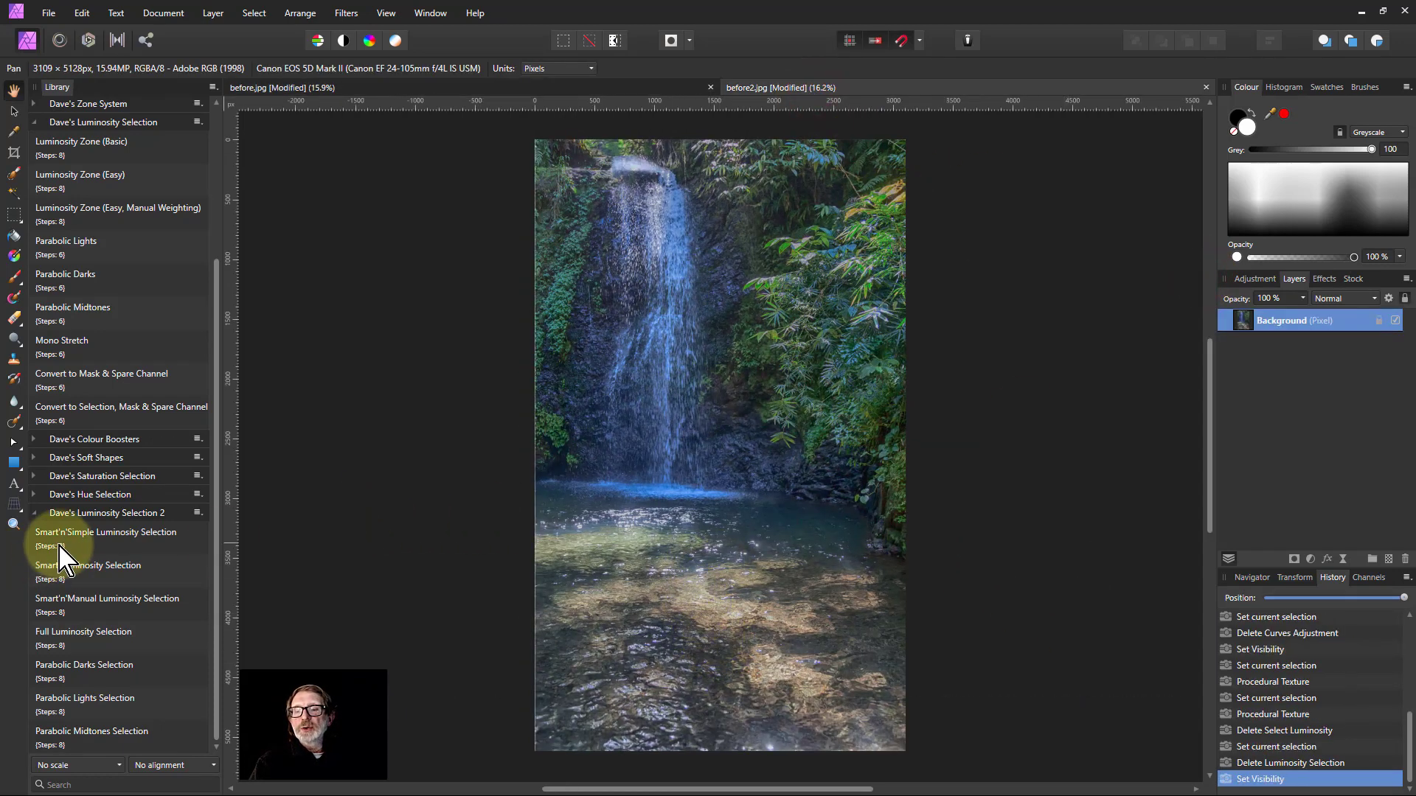
pyautogui.click(83, 551)
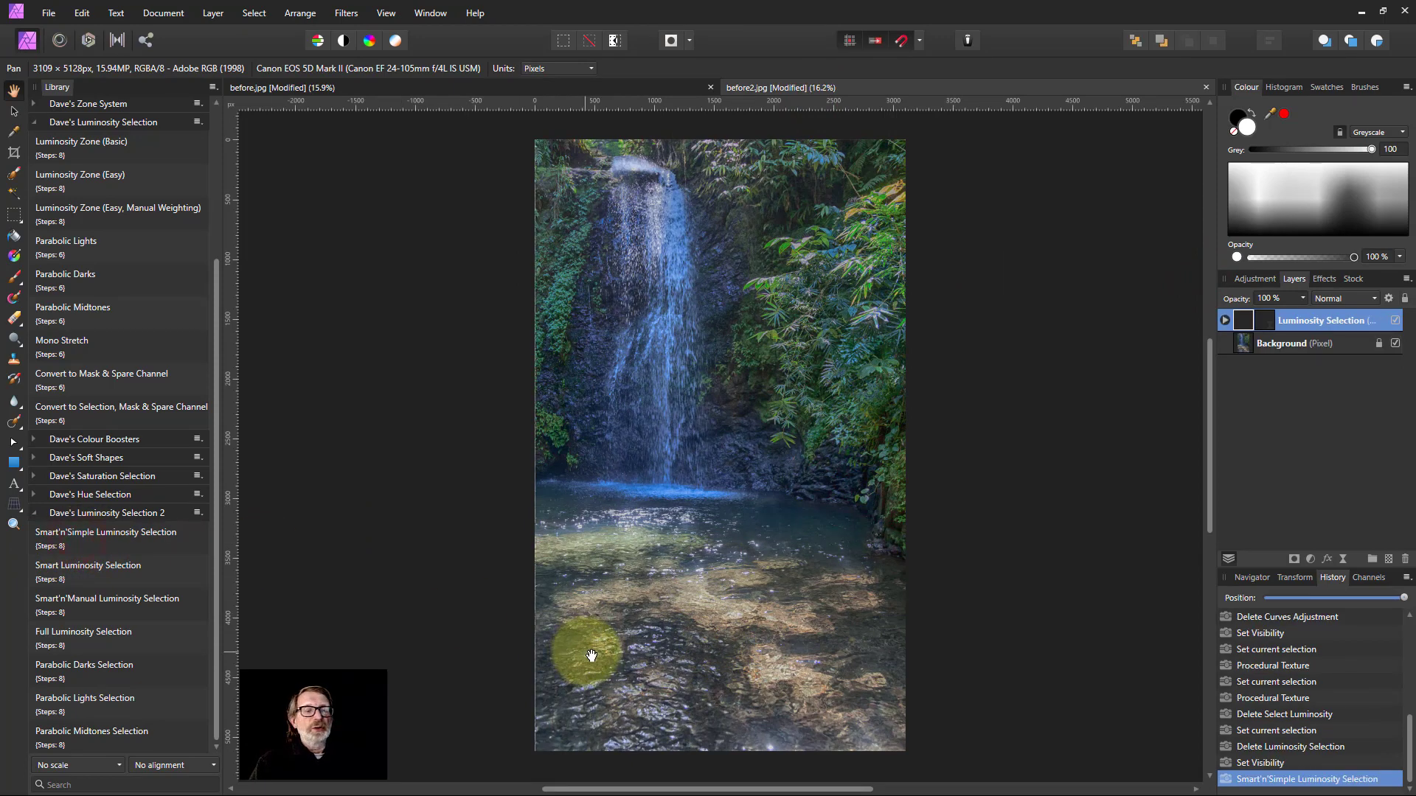
pyautogui.click(1395, 343)
pyautogui.click(1225, 320)
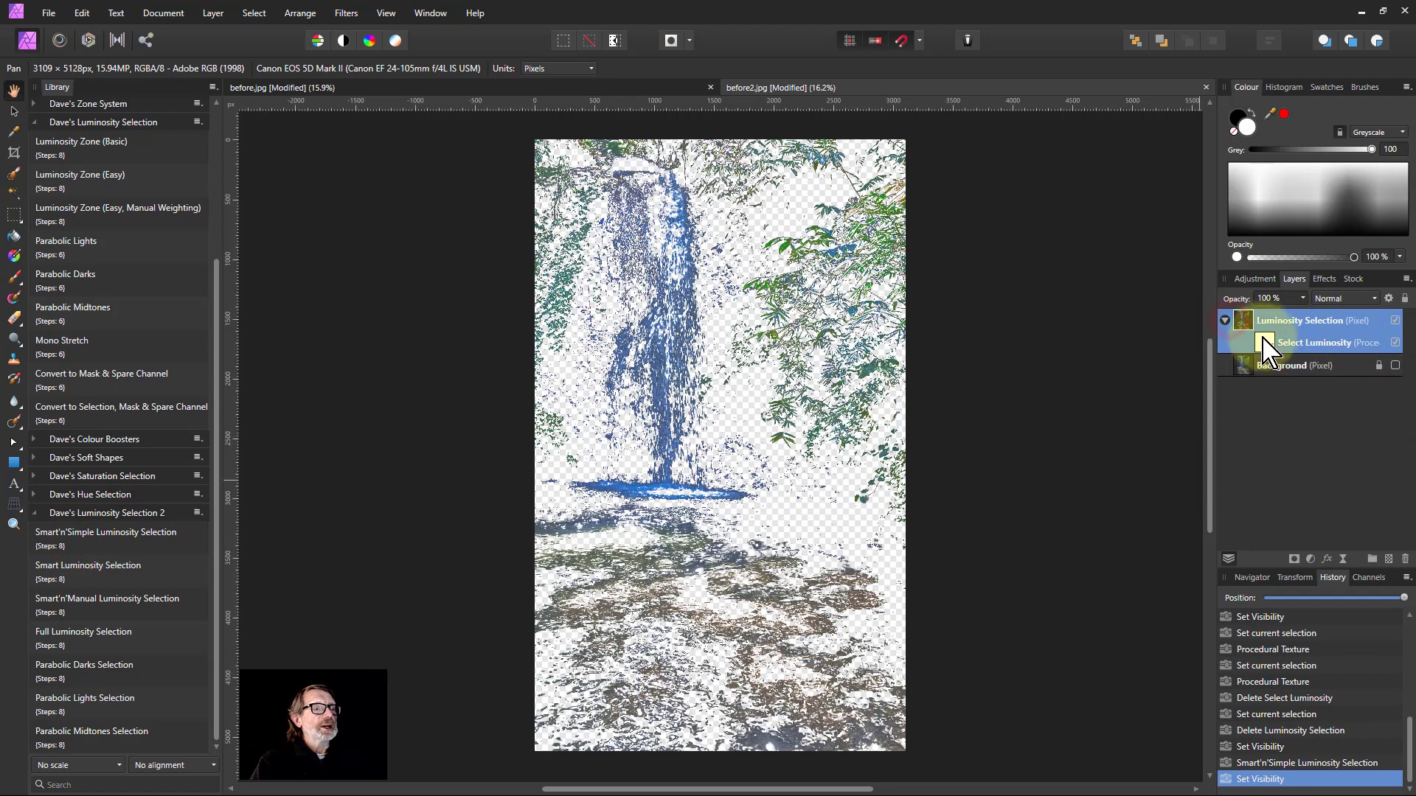
pyautogui.doubleClick(1266, 342)
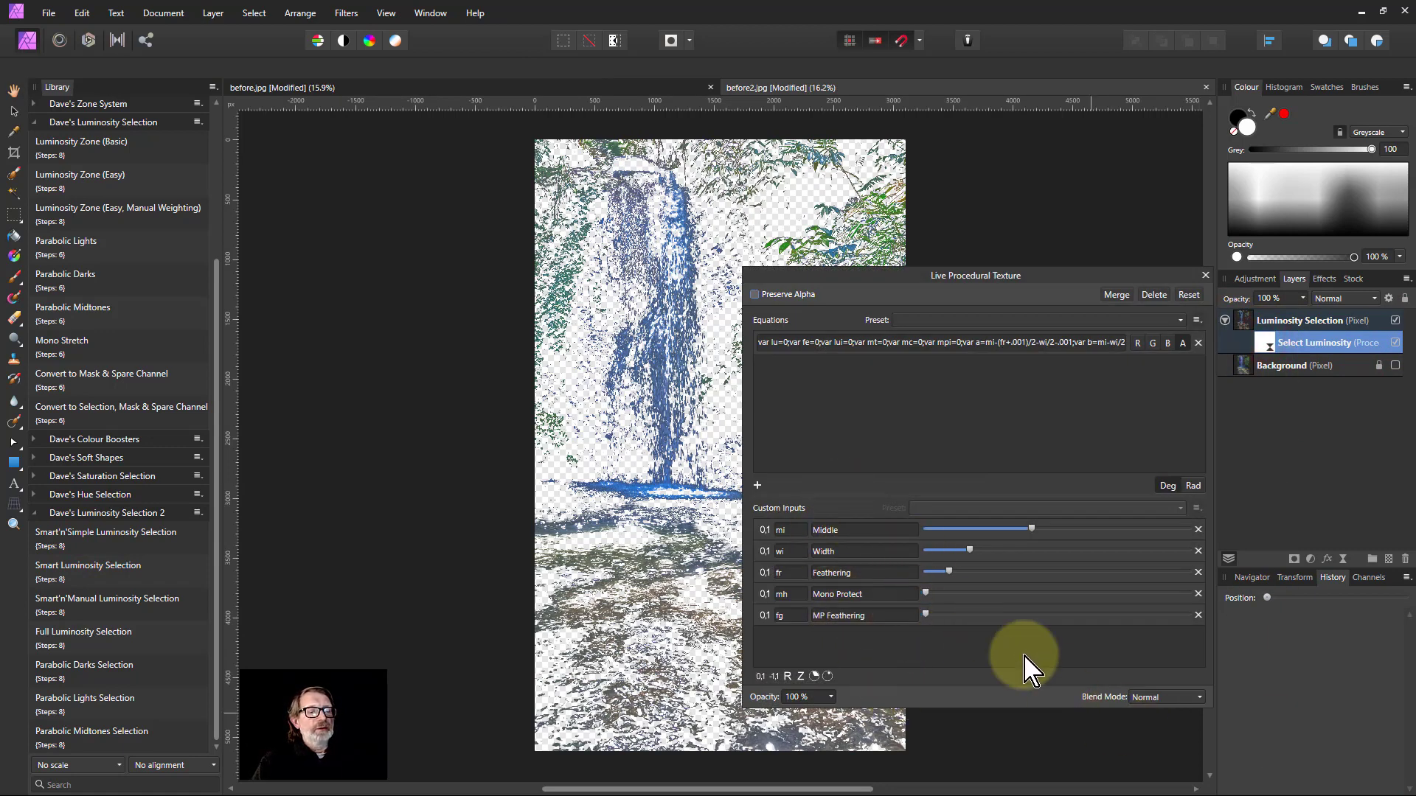
# Tune Middle, Width and Feathering, raise Mono Protect and MP Feathering, then close the dialog
pyautogui.moveTo(901, 287); pyautogui.dragTo(998, 302)
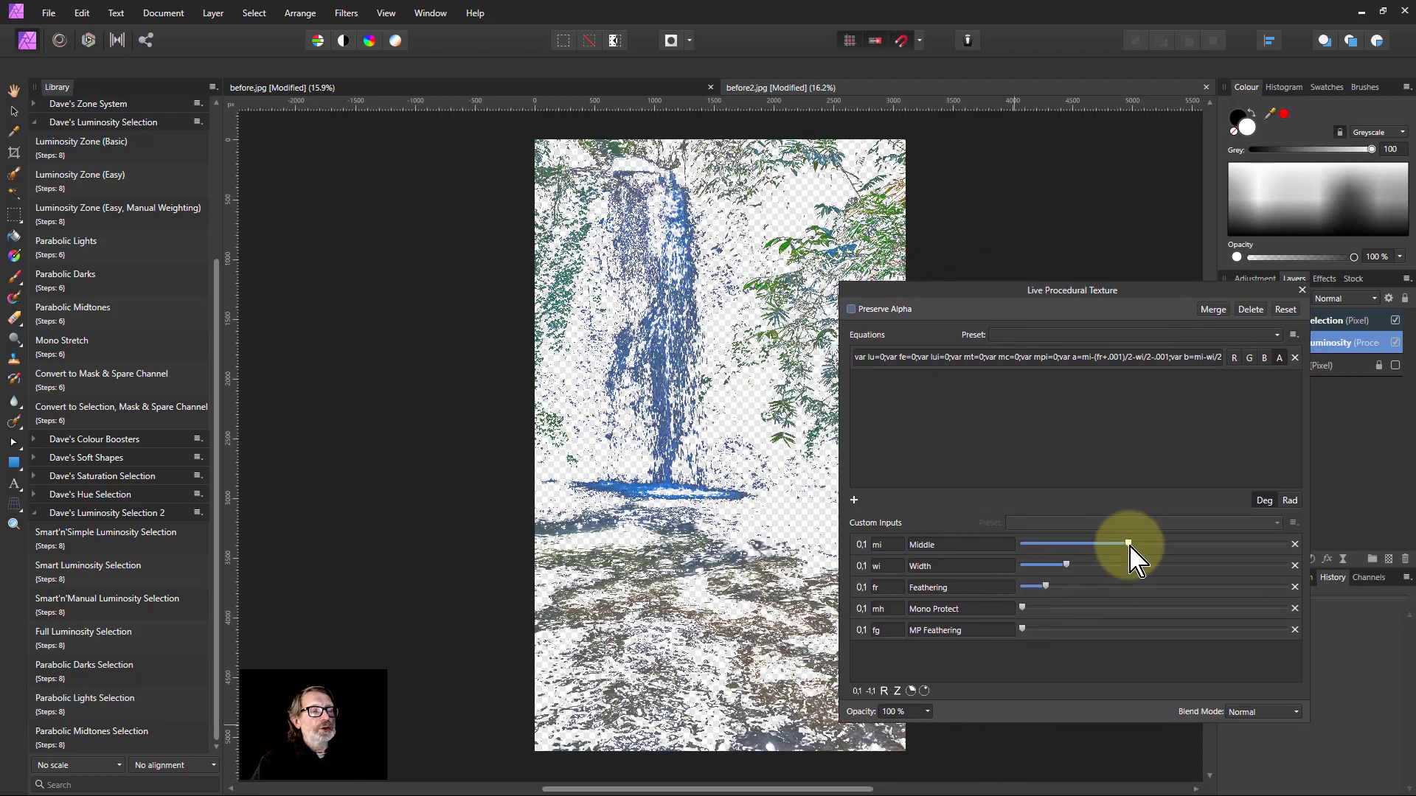
pyautogui.moveTo(1066, 566); pyautogui.dragTo(1040, 586)
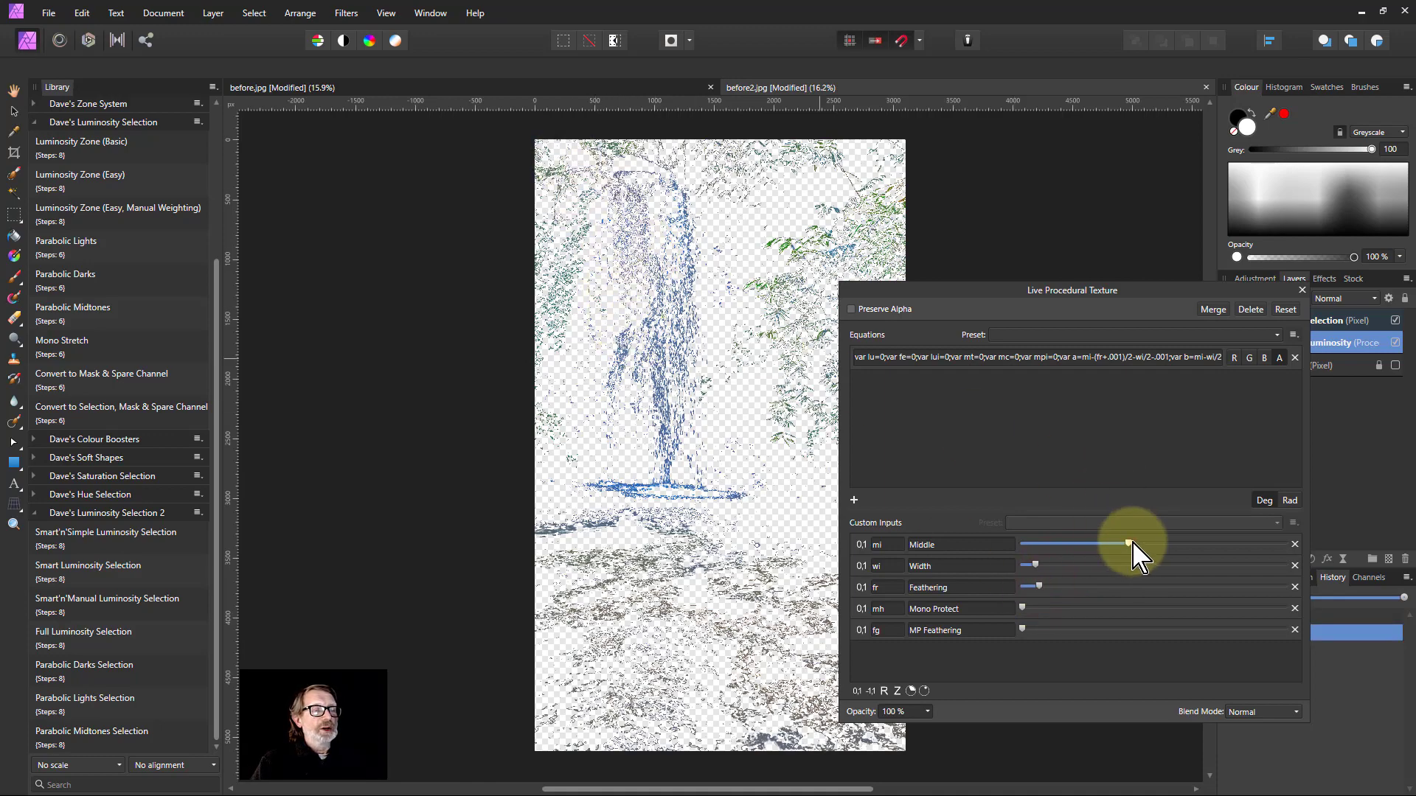
pyautogui.moveTo(1134, 545)
pyautogui.mouseDown()
pyautogui.moveTo(1078, 548)
pyautogui.moveTo(1189, 549)
pyautogui.moveTo(1134, 547)
pyautogui.mouseUp()
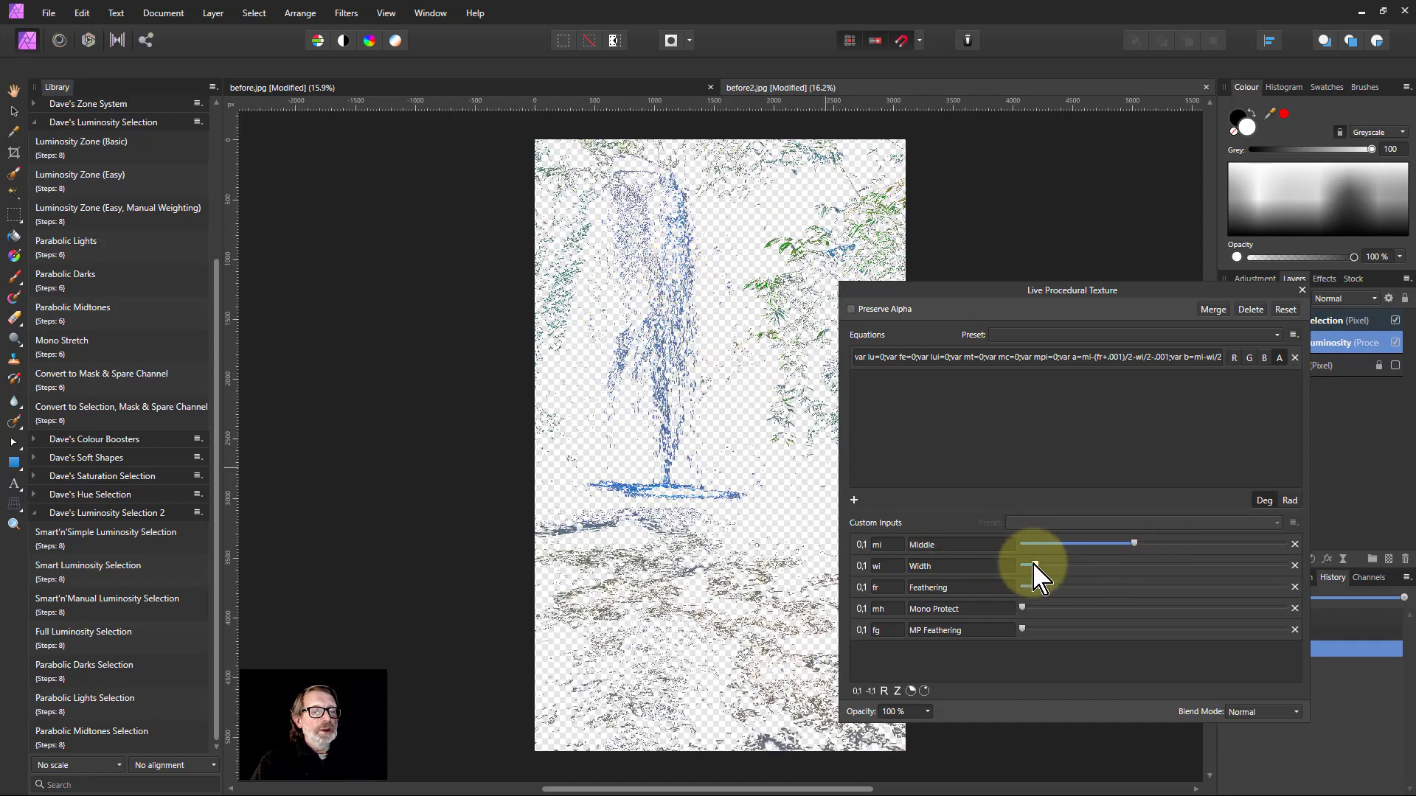
pyautogui.moveTo(1040, 566); pyautogui.dragTo(1094, 567)
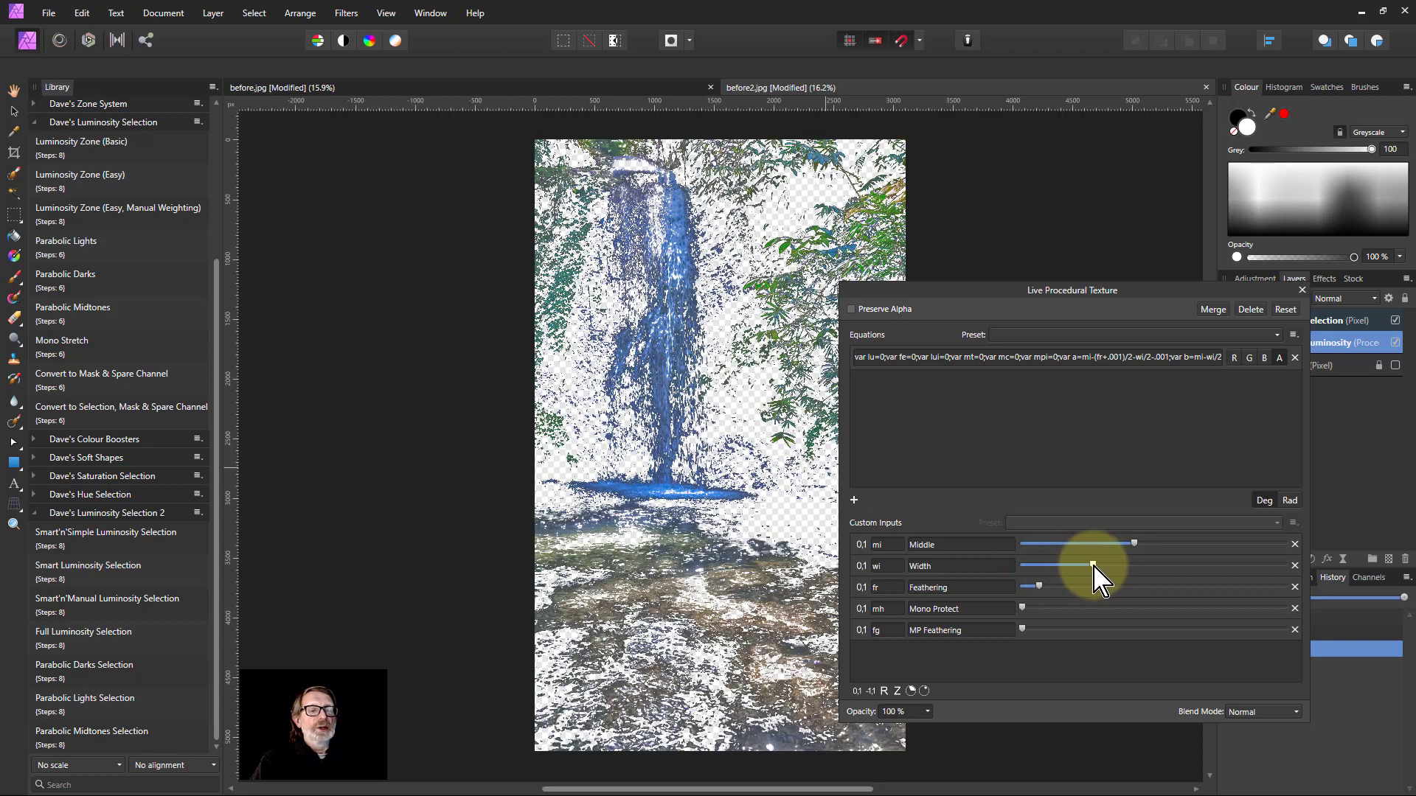
pyautogui.moveTo(1040, 588)
pyautogui.mouseDown()
pyautogui.moveTo(1081, 587)
pyautogui.moveTo(1066, 588)
pyautogui.mouseUp()
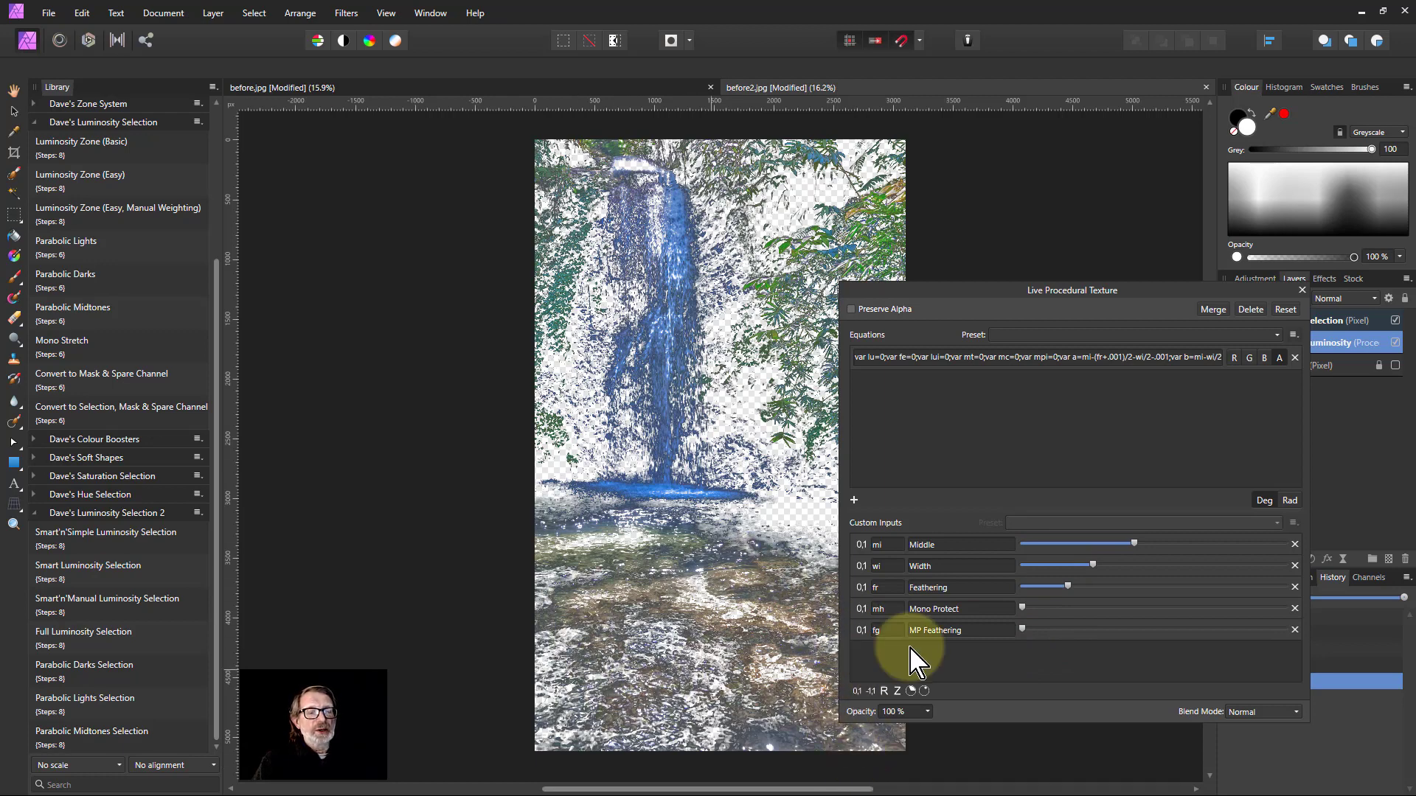
pyautogui.moveTo(1022, 608); pyautogui.dragTo(1082, 608)
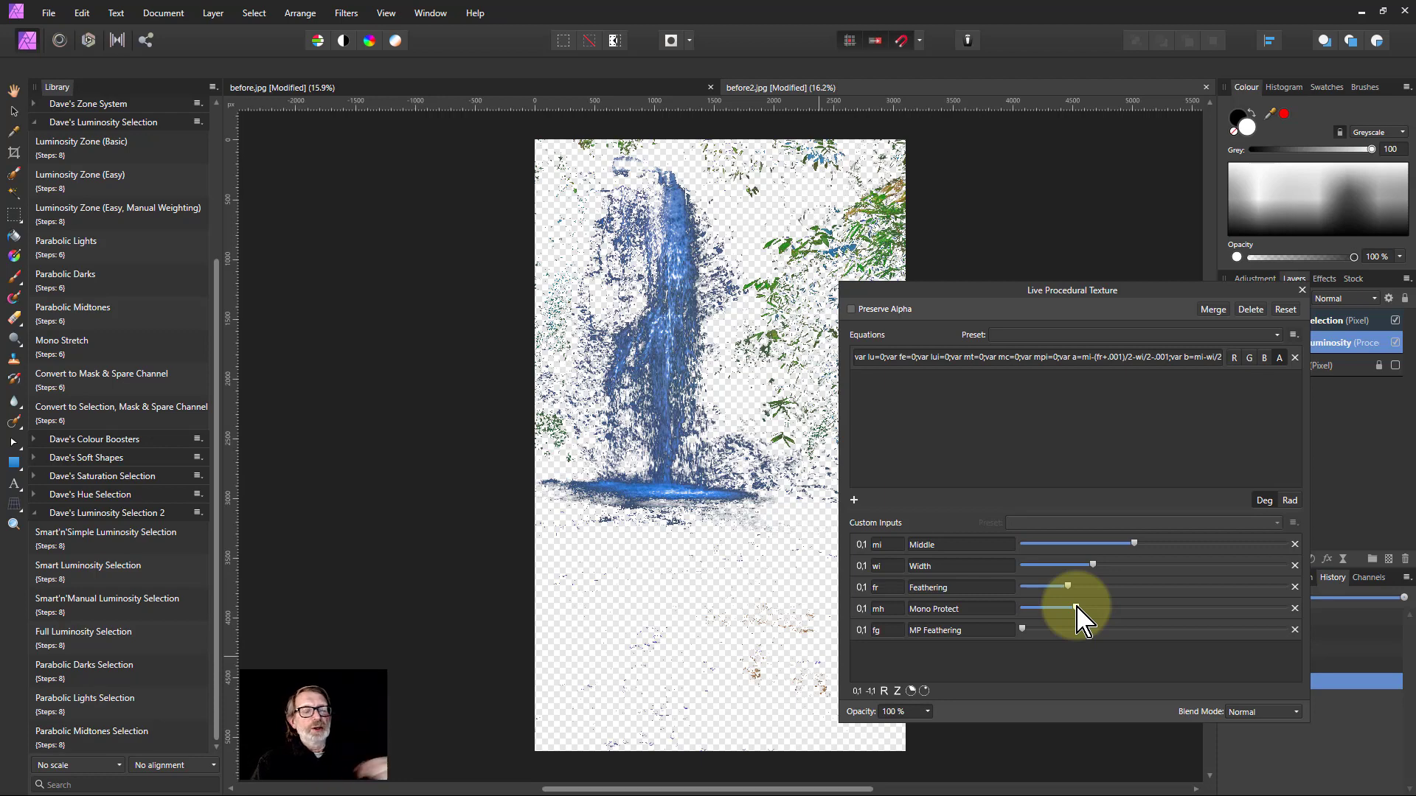
pyautogui.moveTo(1022, 630); pyautogui.dragTo(1071, 631)
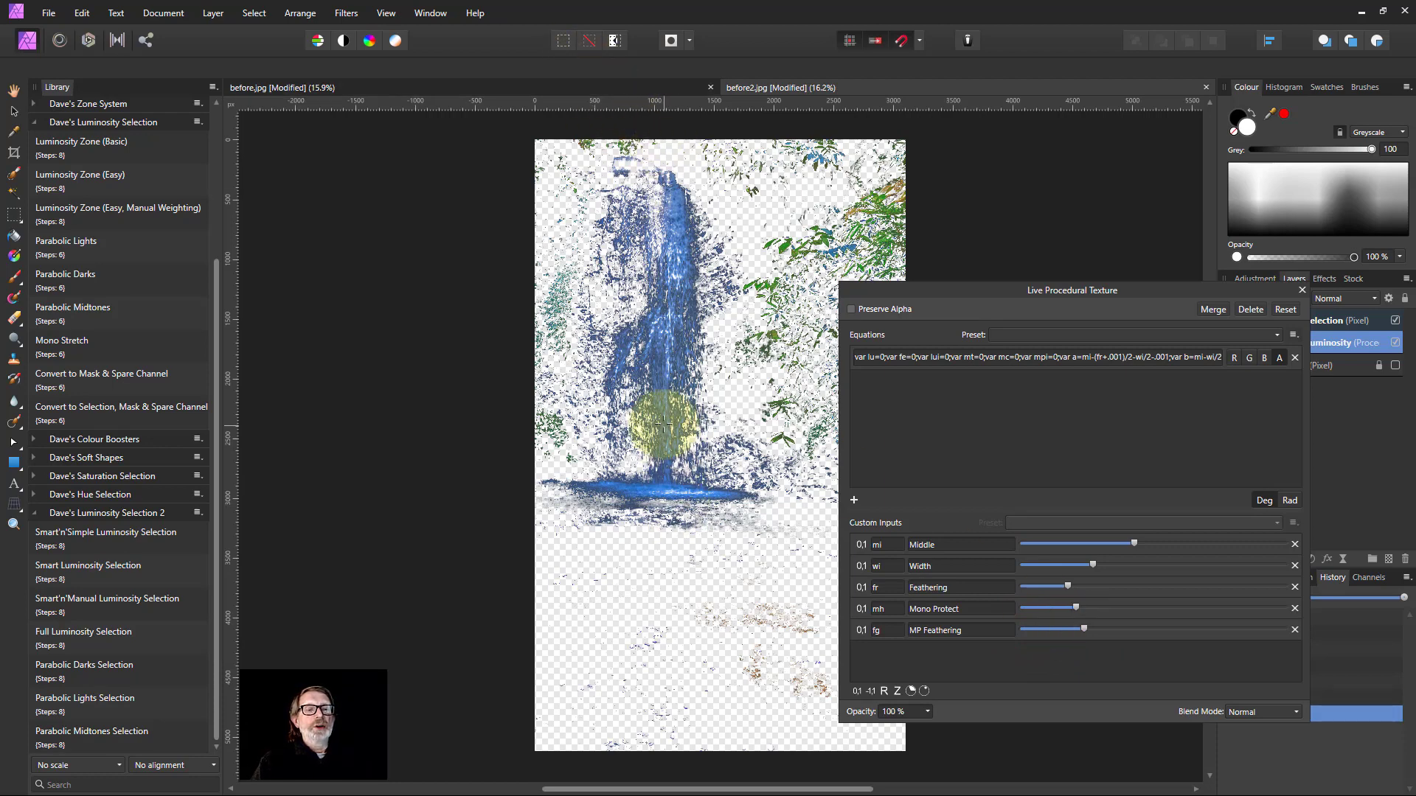
pyautogui.click(1301, 291)
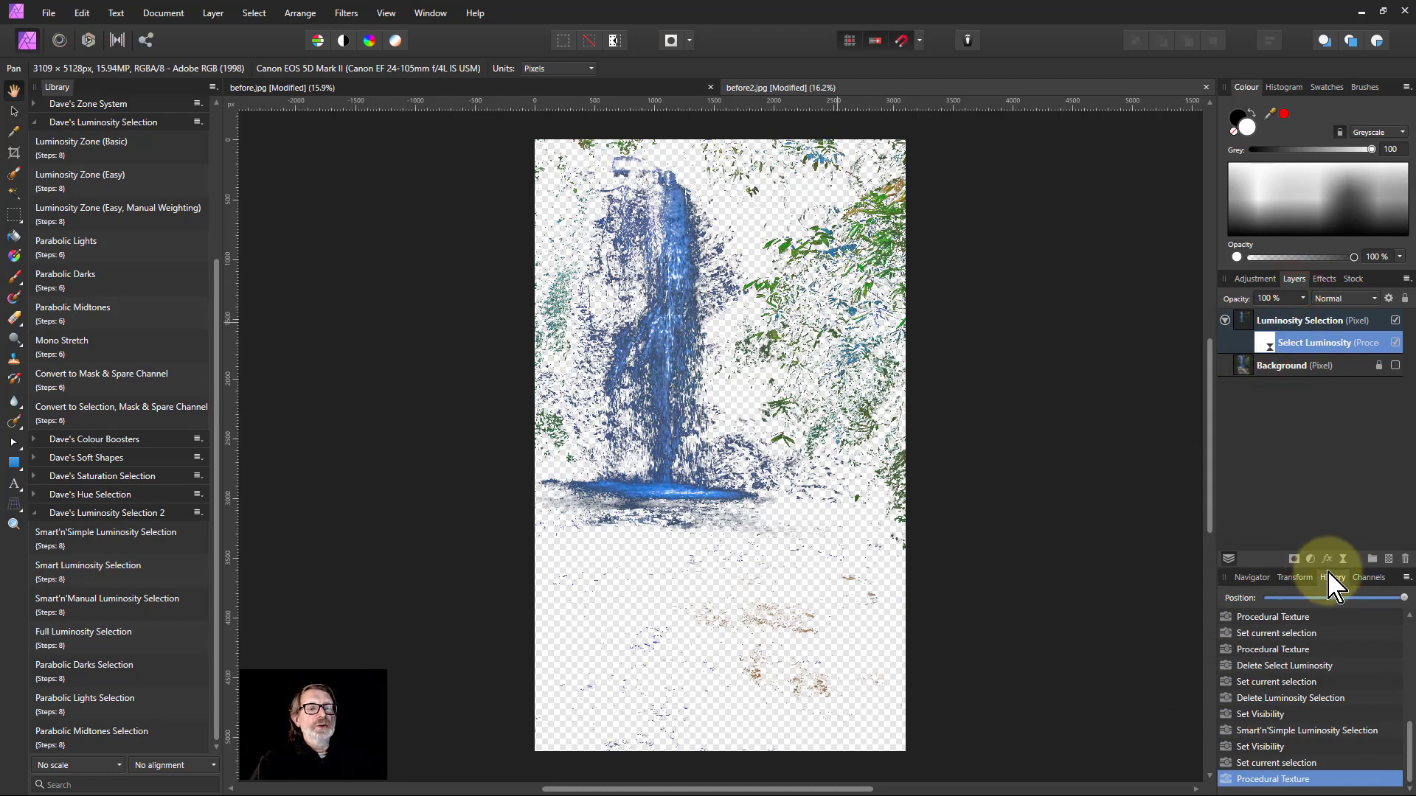
# Show the Background and add a Curves adjustment to Luminosity Selection, raising the curve midpoint
pyautogui.click(1395, 365)
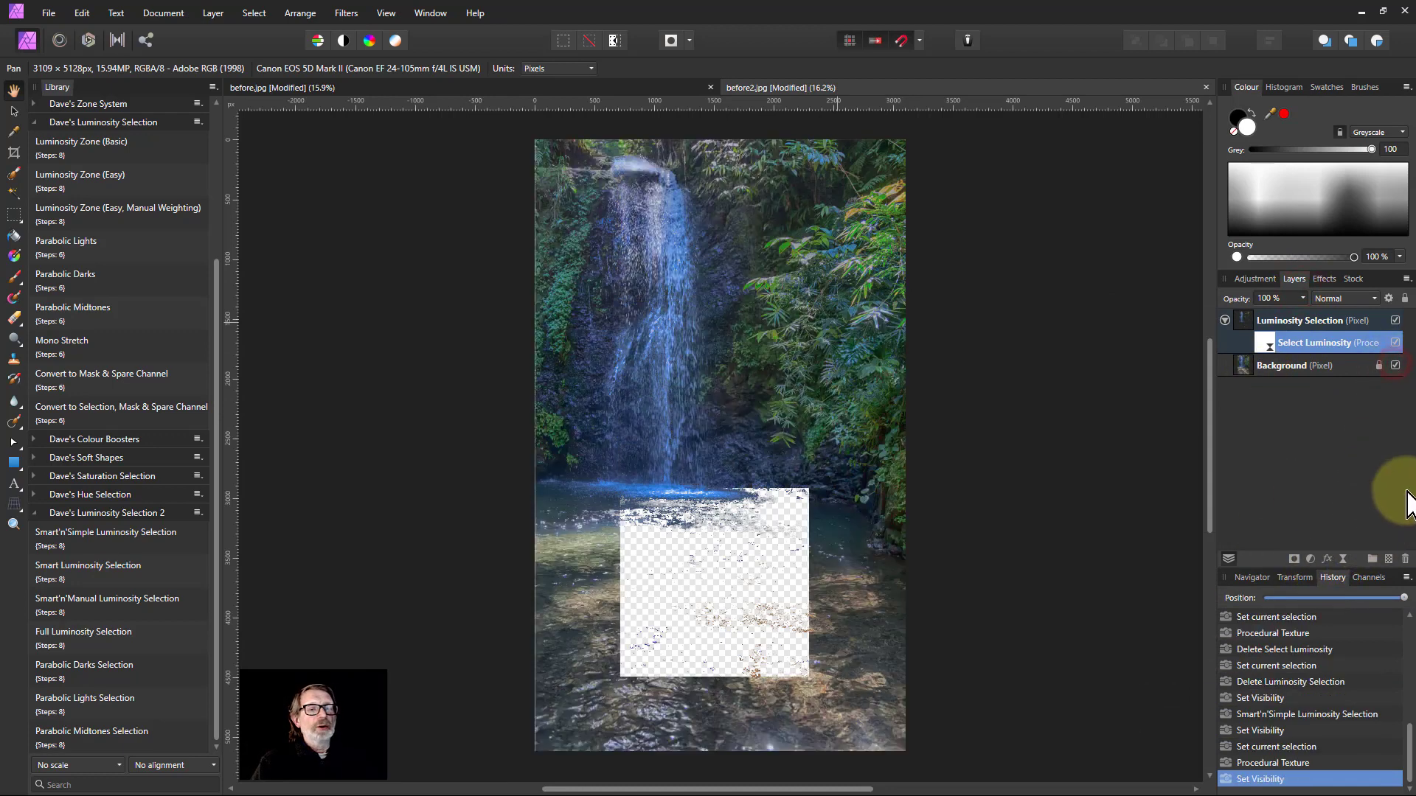
pyautogui.click(1238, 320)
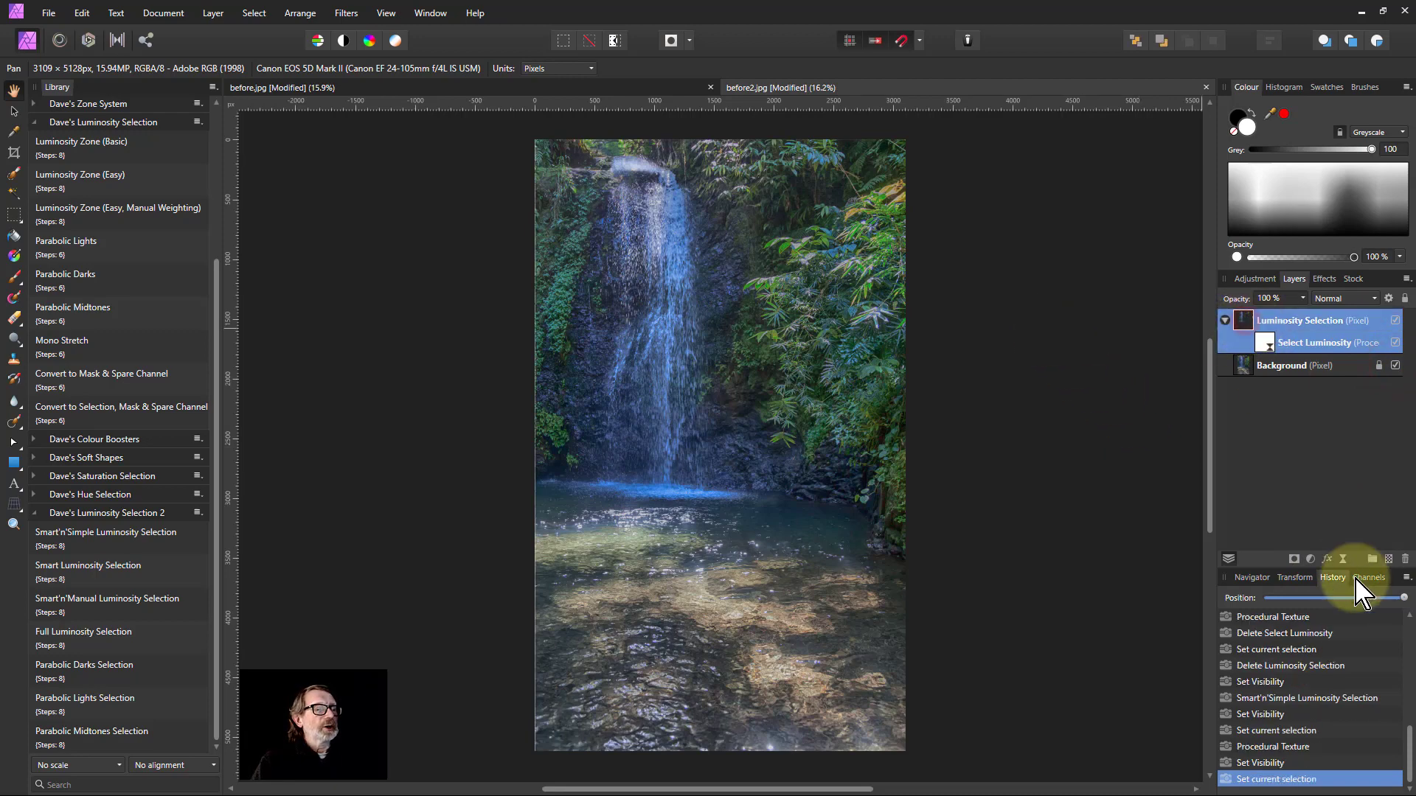
pyautogui.click(1310, 559)
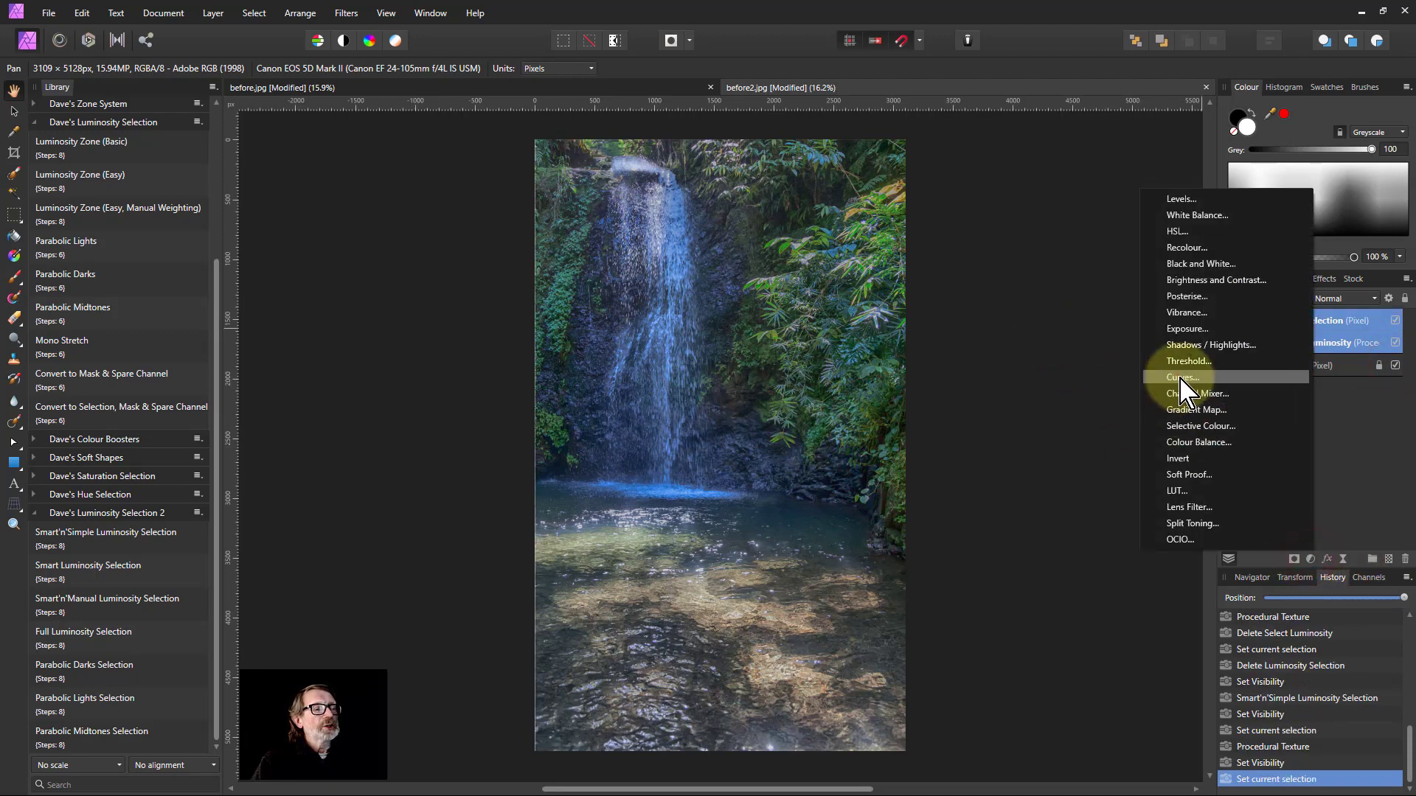
pyautogui.click(1178, 383)
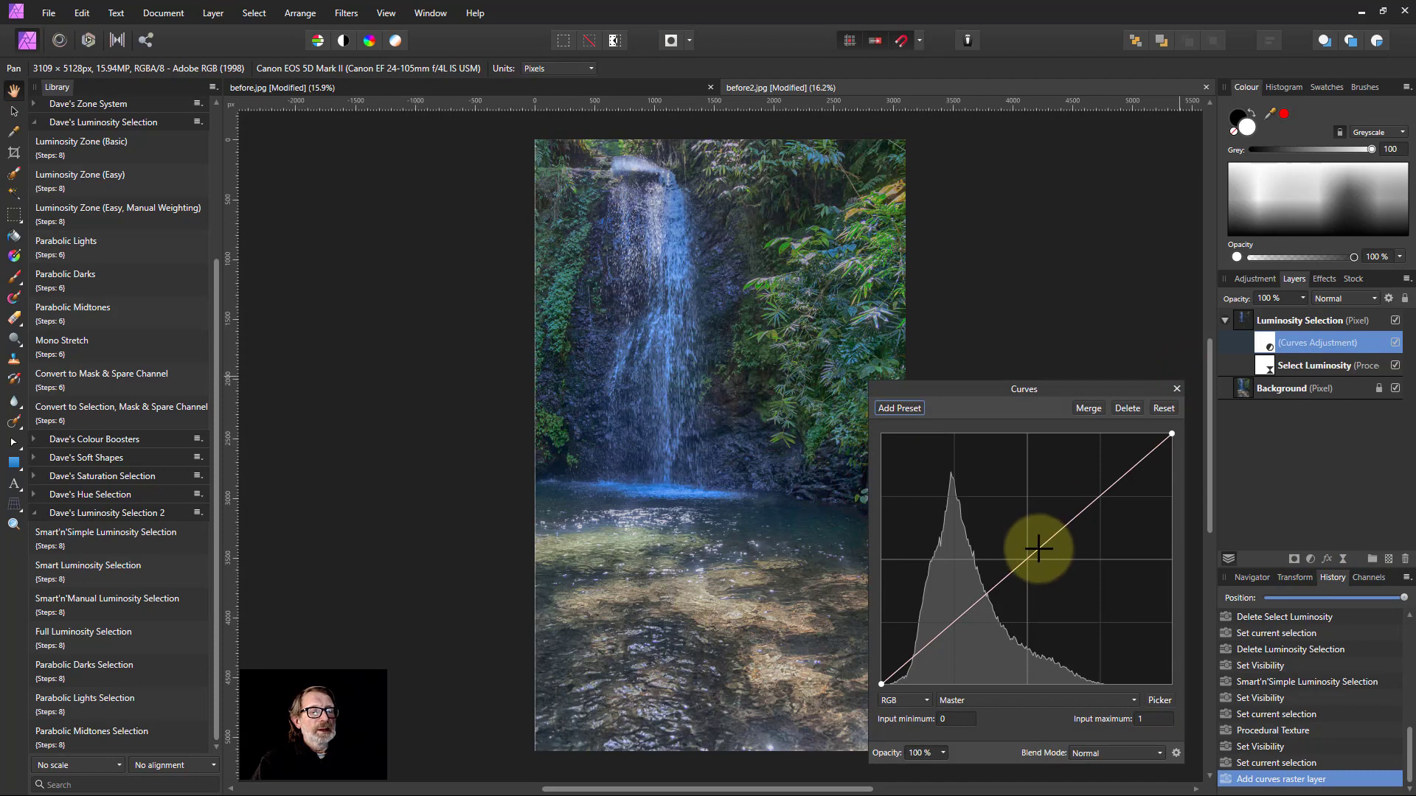
pyautogui.moveTo(1038, 549); pyautogui.dragTo(1025, 530)
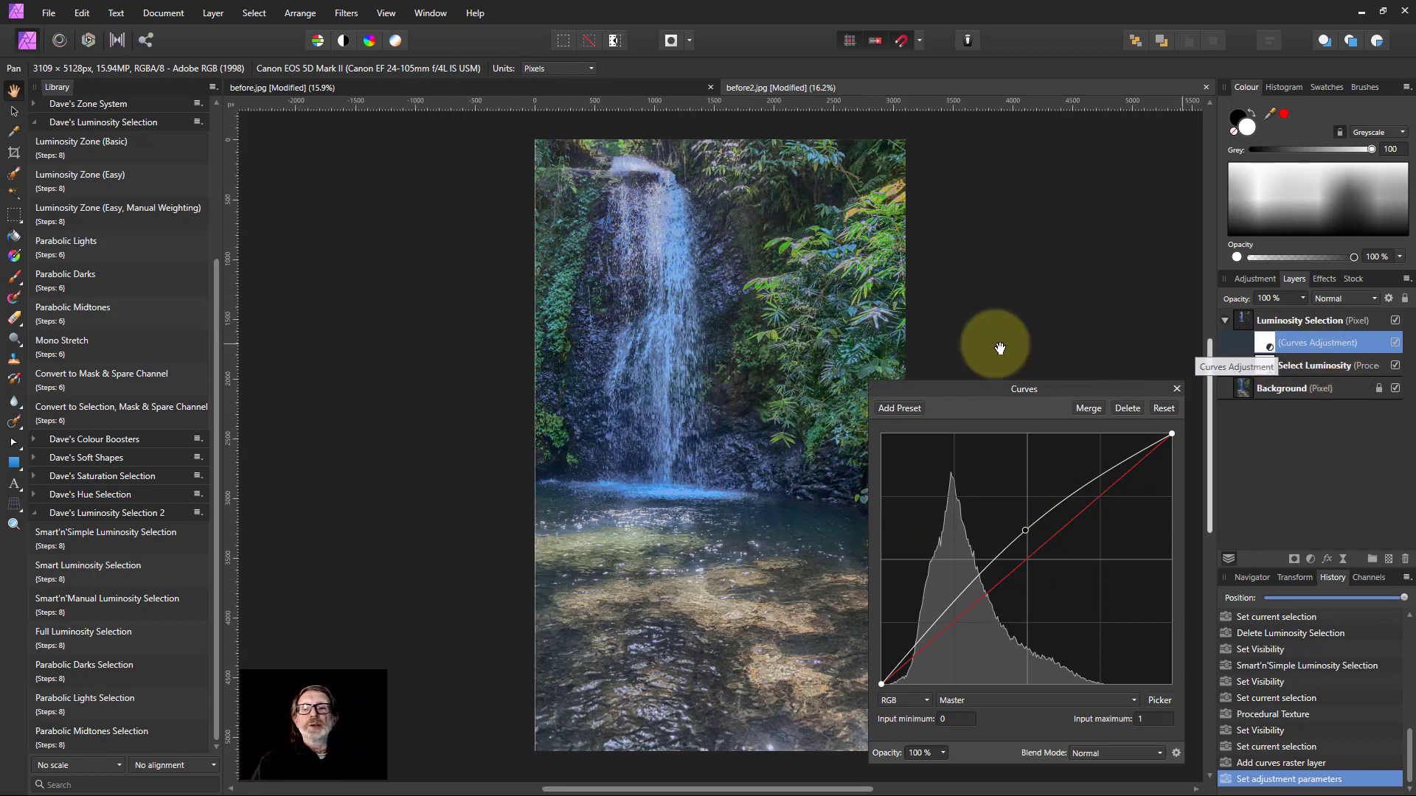
# Paint out part of the Curves mask with a brush and toggle the group to compare
pyautogui.click(15, 277)
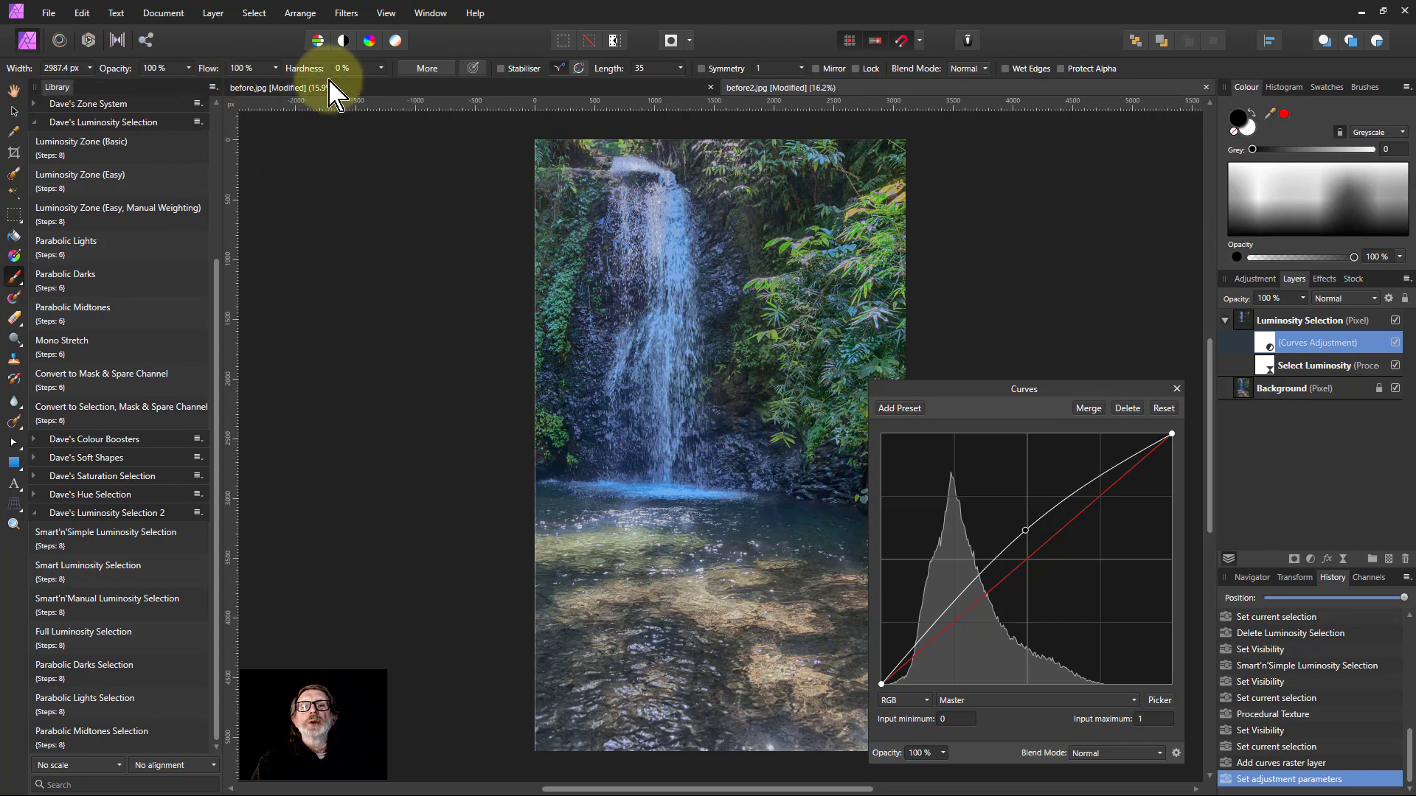
pyautogui.moveTo(853, 190)
pyautogui.mouseDown()
pyautogui.moveTo(885, 468)
pyautogui.moveTo(868, 190)
pyautogui.moveTo(848, 184)
pyautogui.moveTo(838, 538)
pyautogui.moveTo(585, 623)
pyautogui.moveTo(769, 767)
pyautogui.mouseUp()
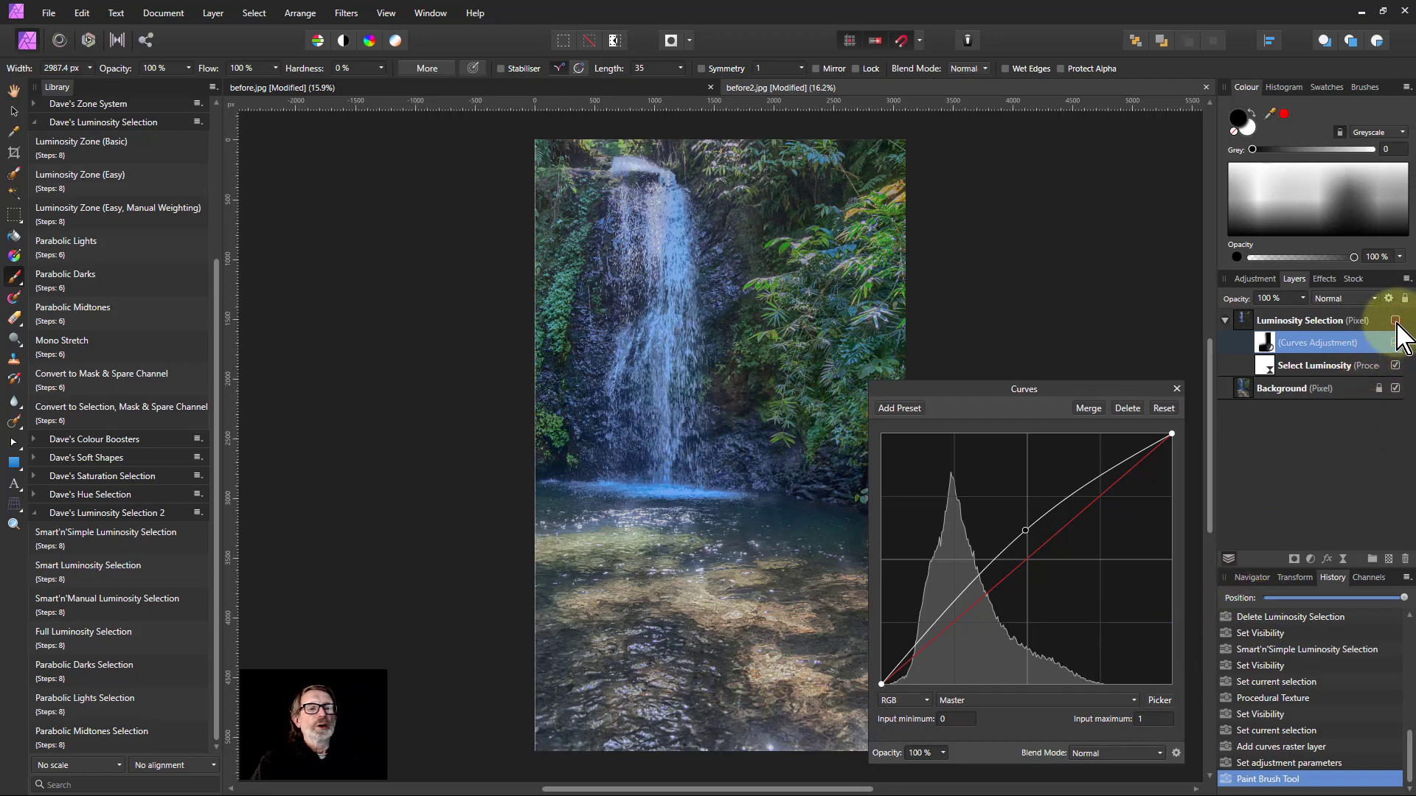
pyautogui.click(1396, 323)
pyautogui.click(1395, 321)
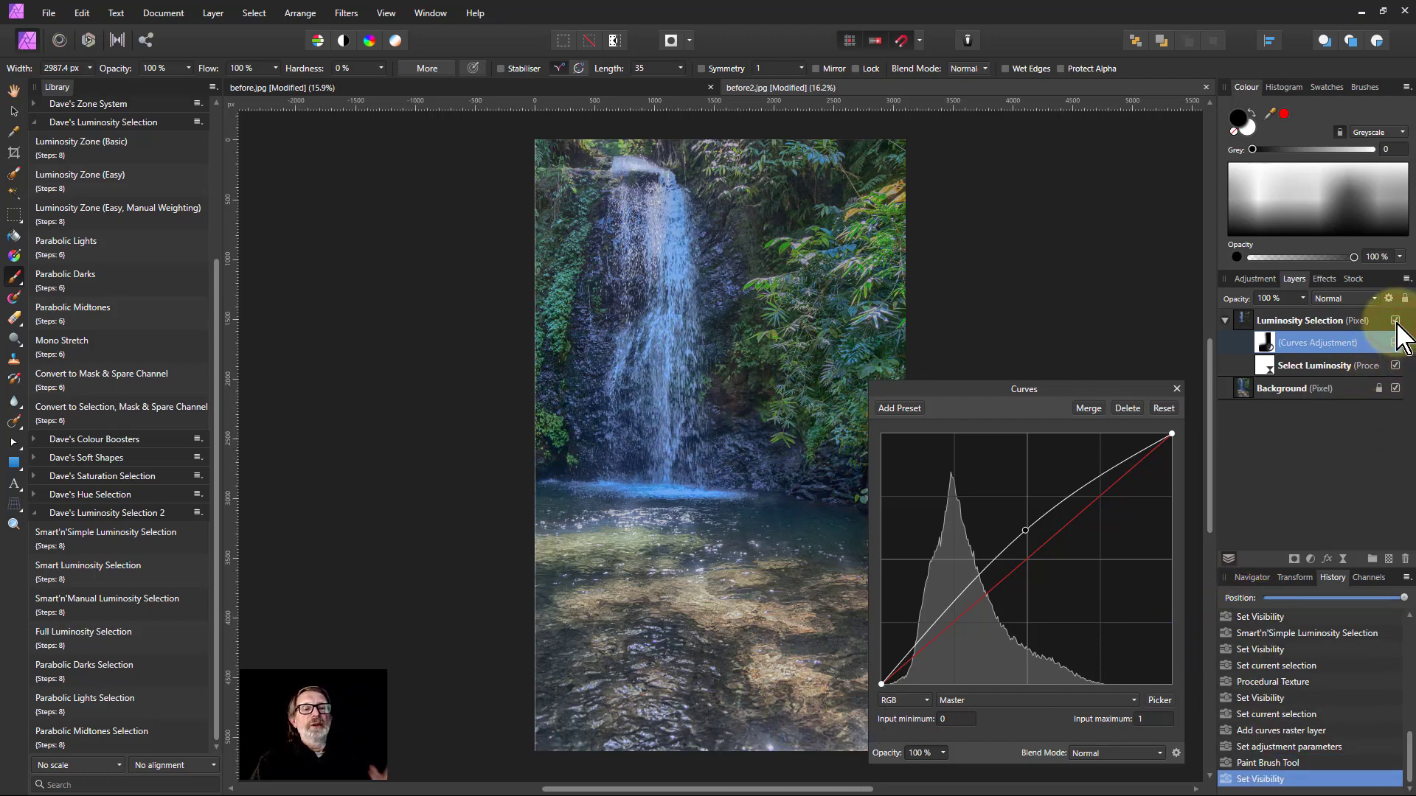